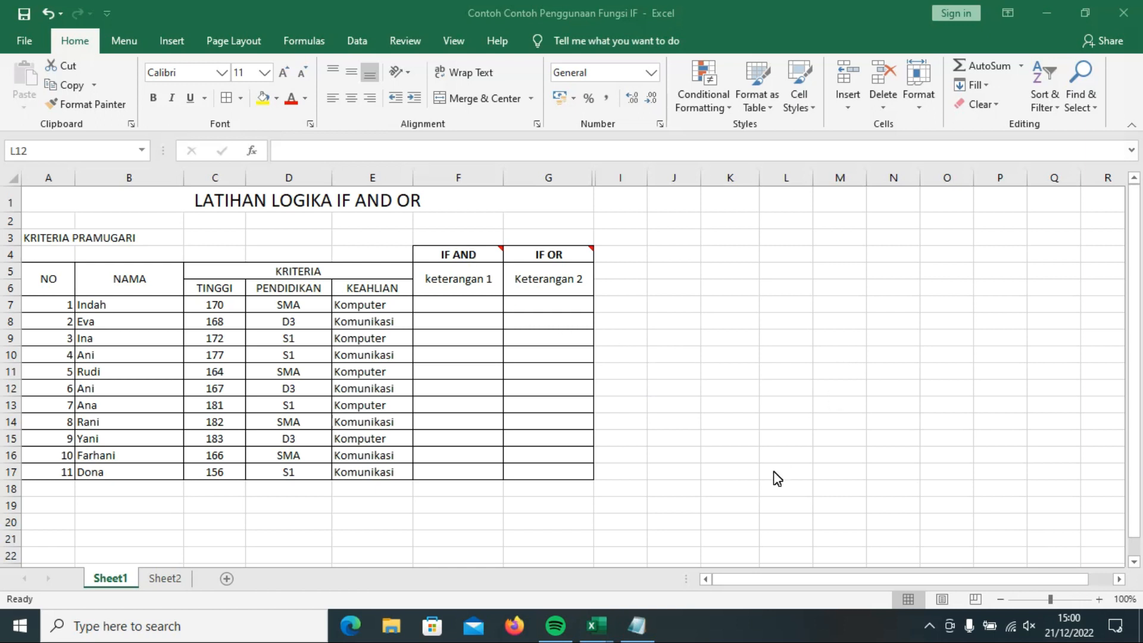
# - Review the TINGGI, PENDIDIKAN and KEAHLIAN criteria headers and read the comment on the IF AND header
pyautogui.click(823, 364)
pyautogui.click(210, 291)
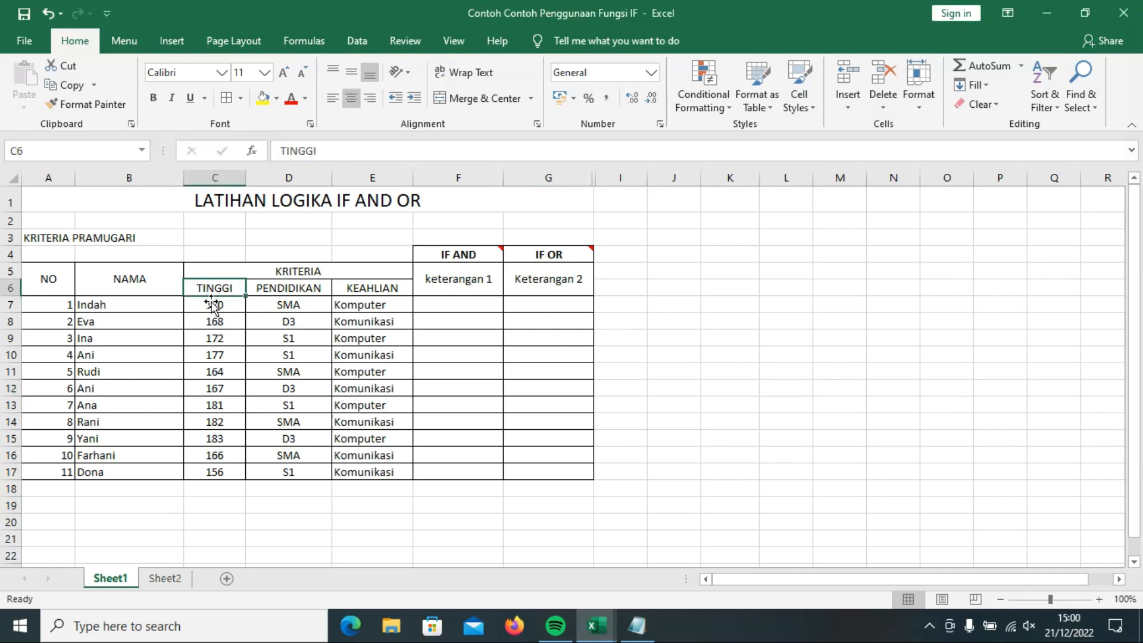
pyautogui.click(276, 290)
pyautogui.click(372, 290)
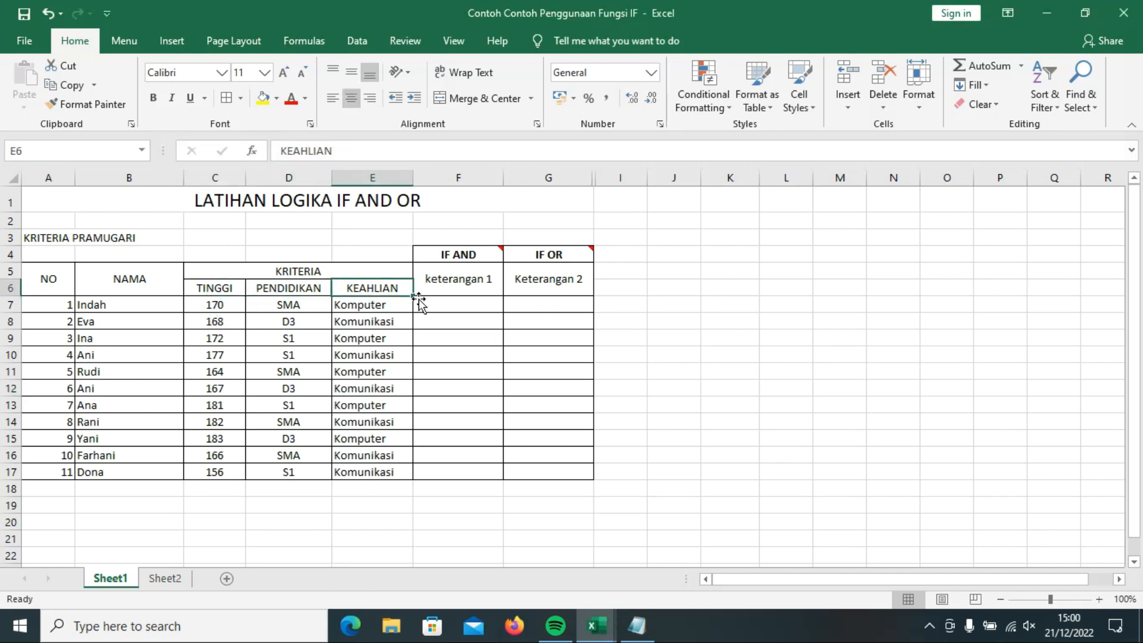
pyautogui.moveTo(503, 256)
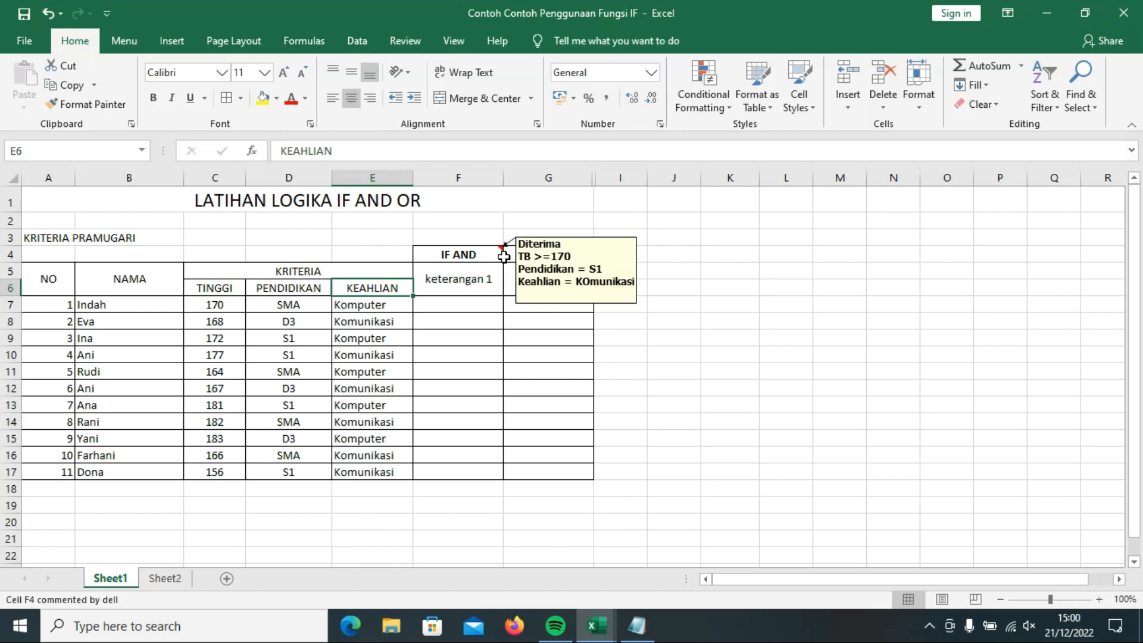
pyautogui.click(790, 322)
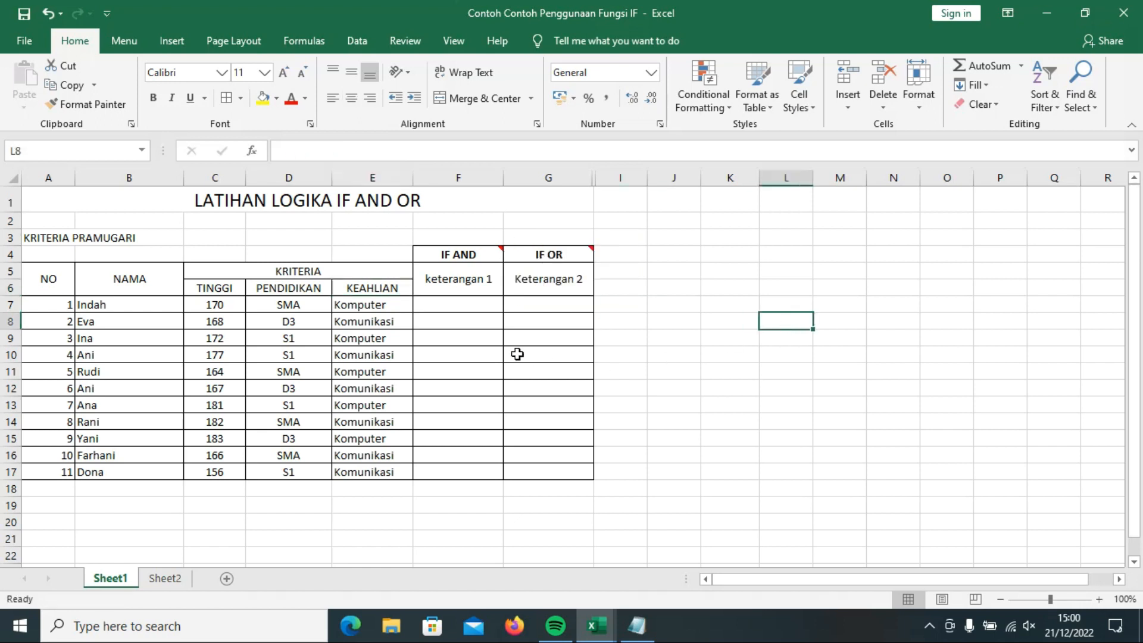
# - Widen column F and enlarge the sheet view to 120%
pyautogui.moveTo(504, 179); pyautogui.dragTo(532, 180)
pyautogui.click(1096, 601)
pyautogui.click(1095, 601)
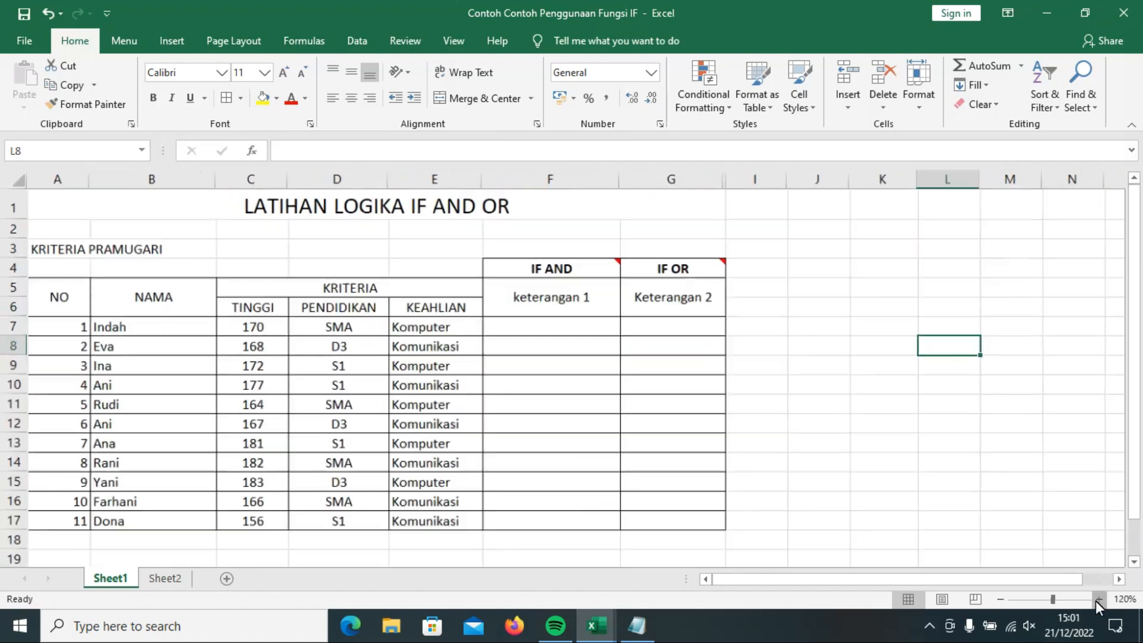
# - Begin an IF formula in F7 with a nested AND whose first condition is C7>=170, using semicolon separators
pyautogui.click(547, 337)
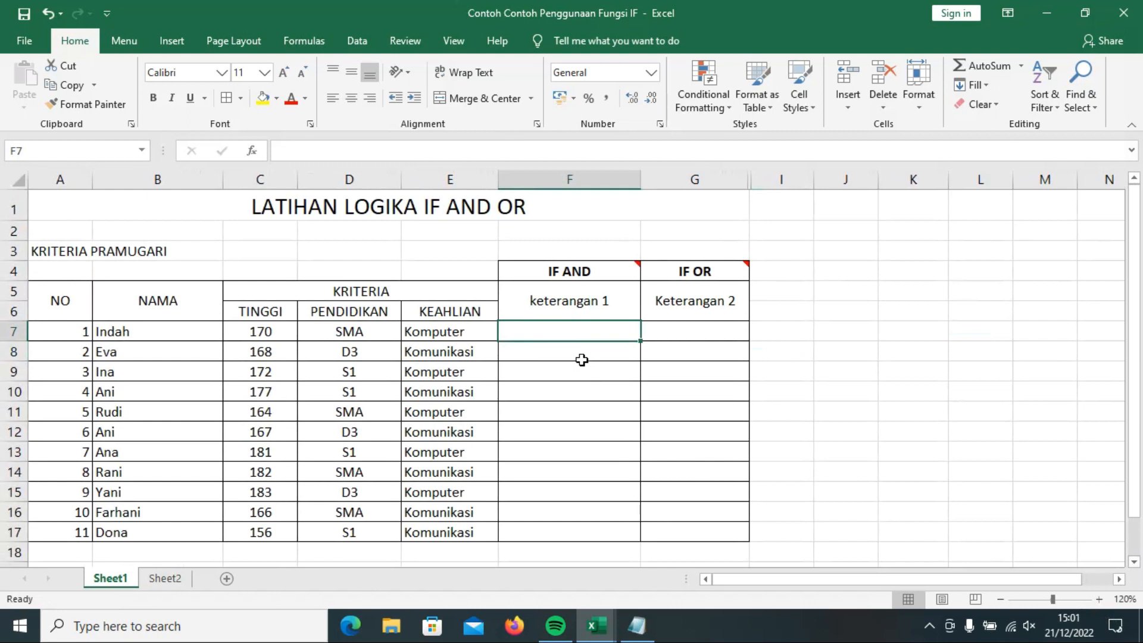
pyautogui.write('=if')
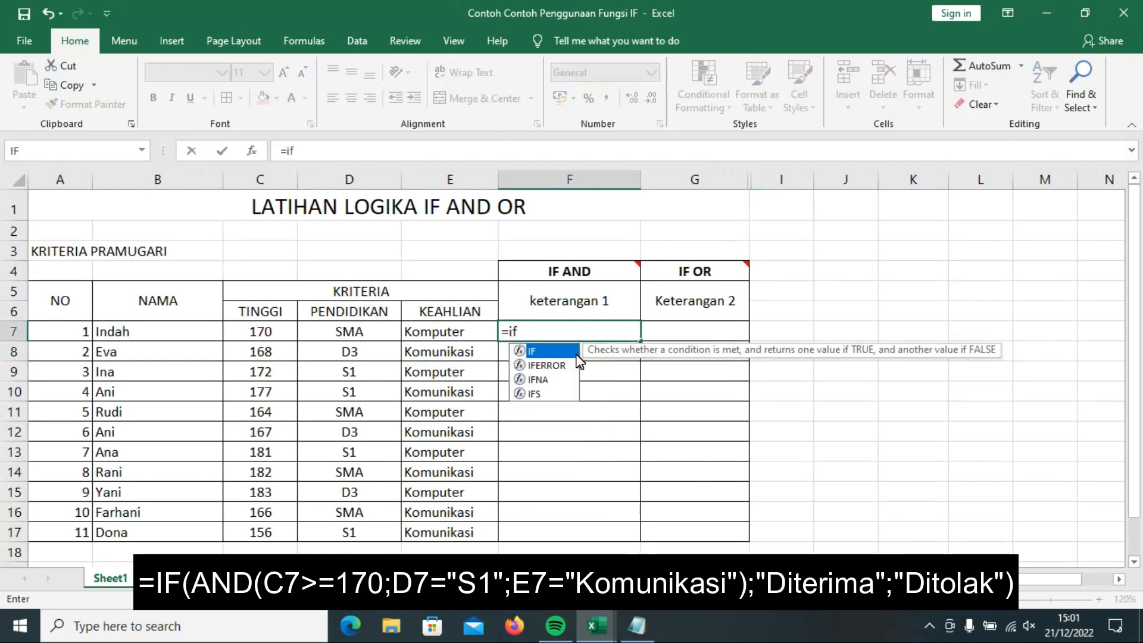
pyautogui.write('(and')
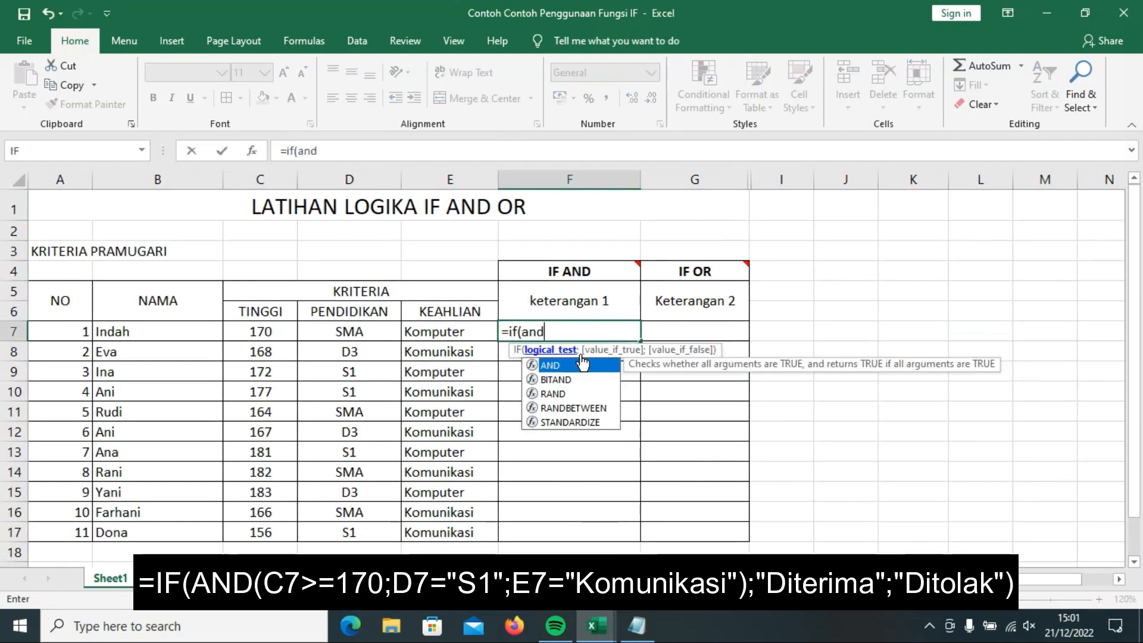
pyautogui.write('(')
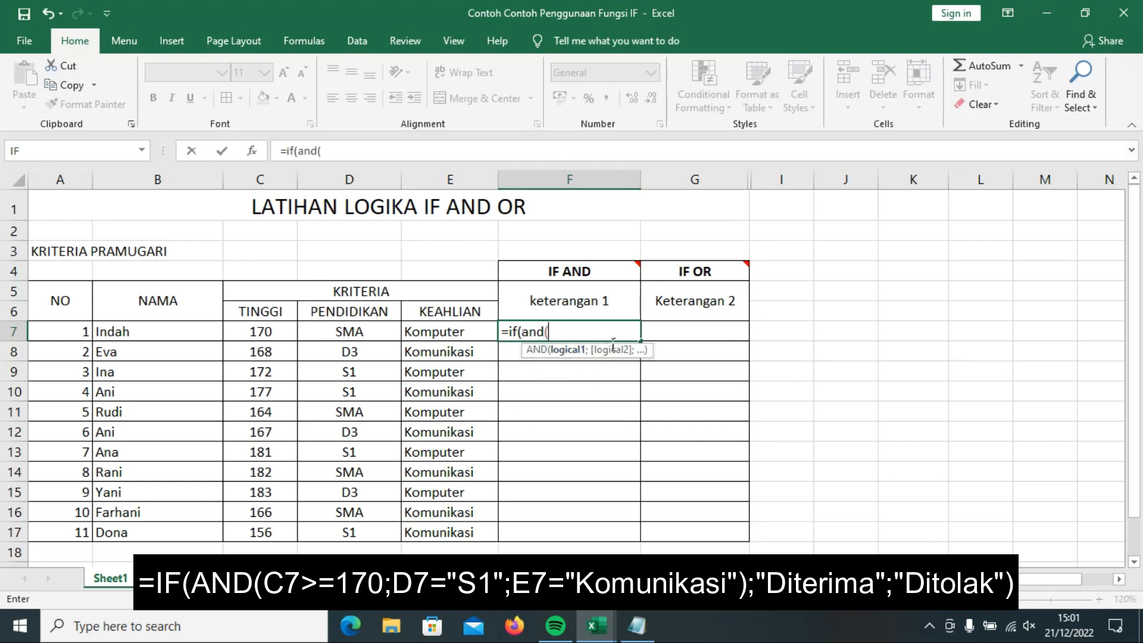
pyautogui.click(278, 337)
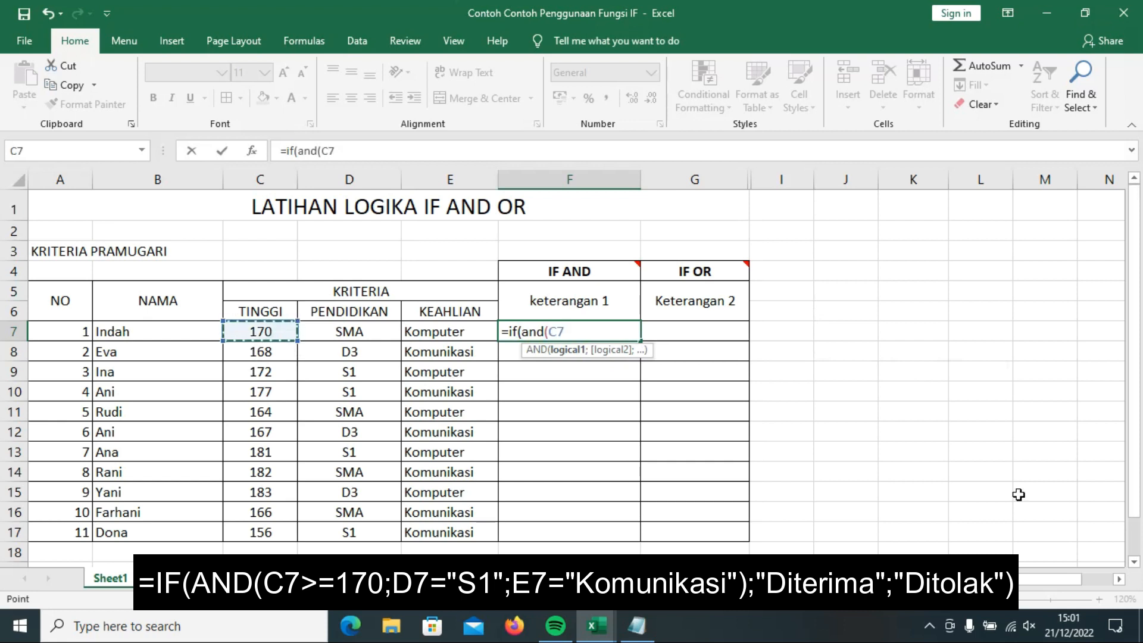
pyautogui.write('>=17')
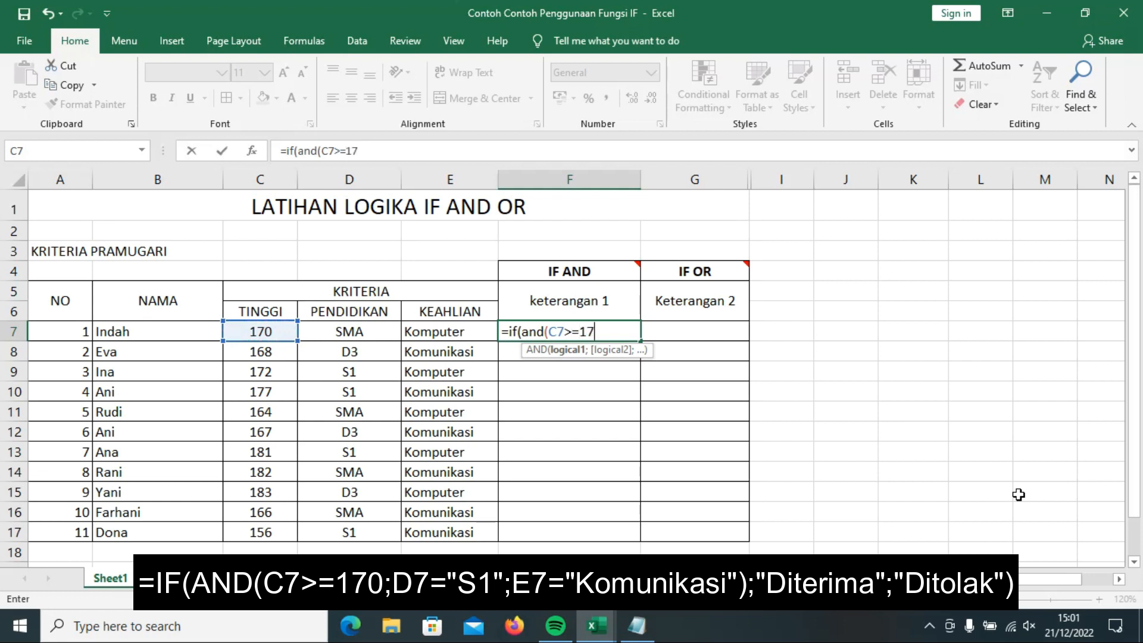
pyautogui.write('0;')
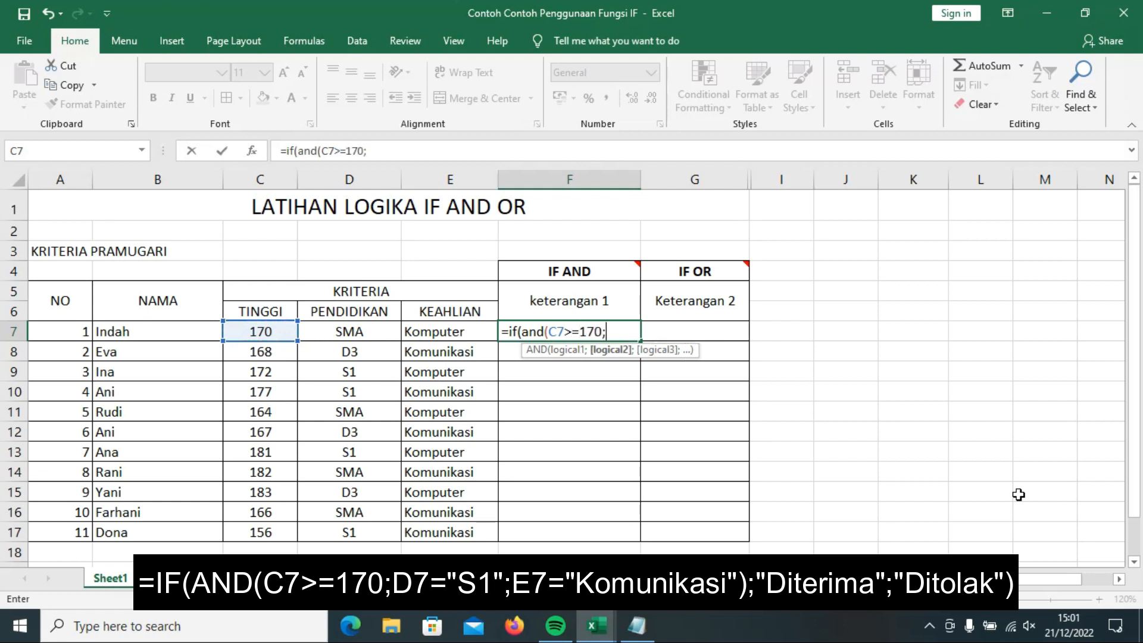
# - Add D7="S1" as the second AND condition in the F7 formula
pyautogui.write('C7')
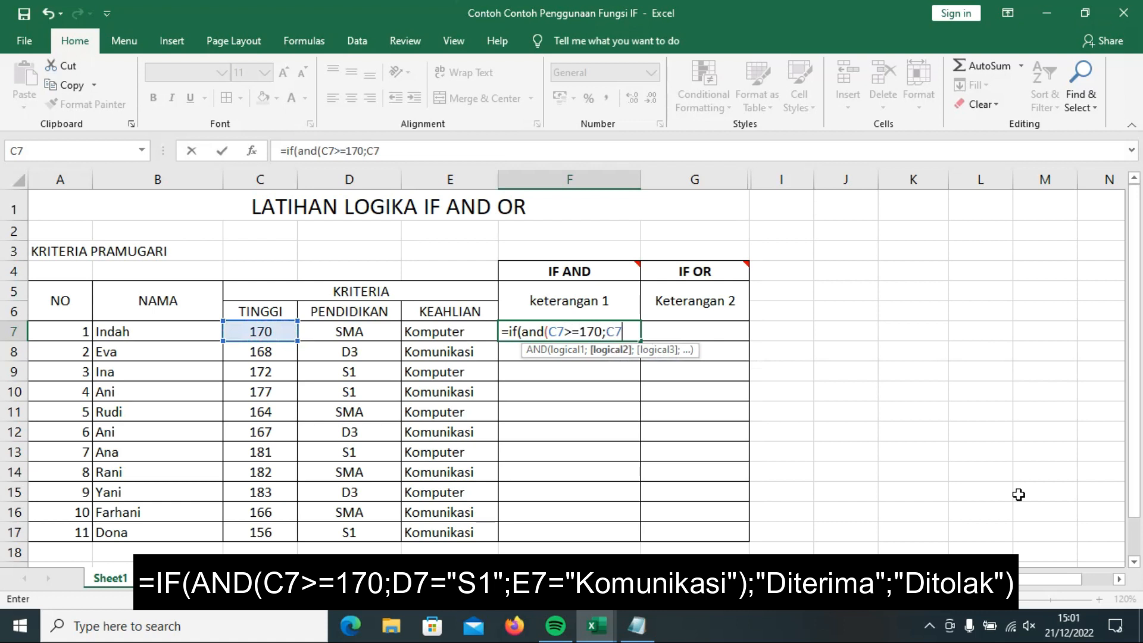
pyautogui.write('="S1";')
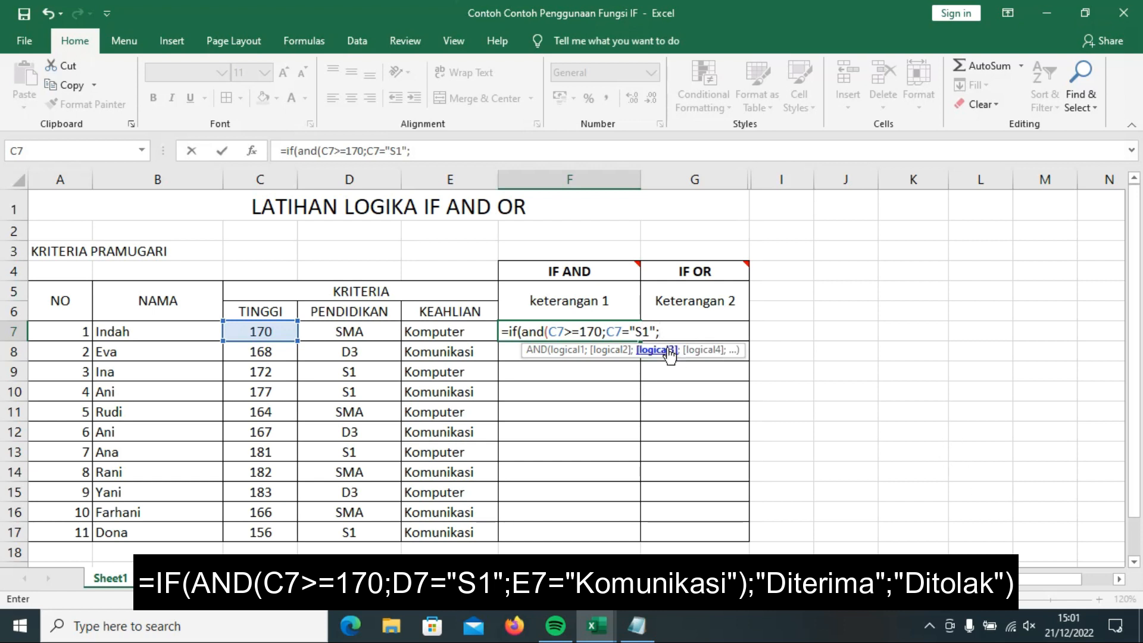
pyautogui.click(615, 331)
pyautogui.press('BackSpace')
pyautogui.write('D')
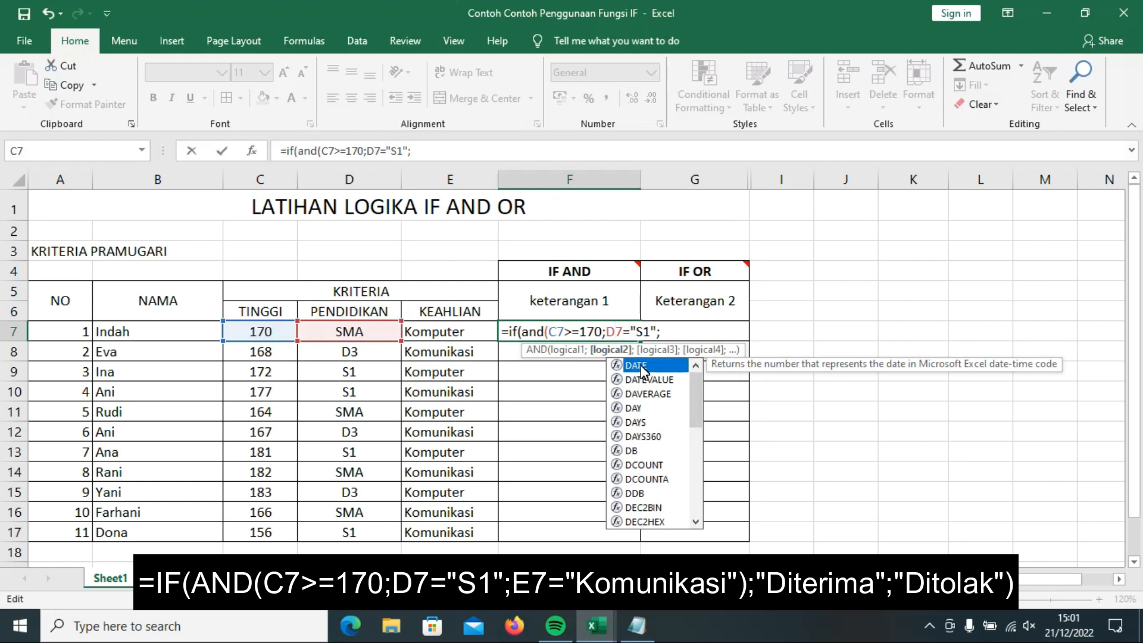
pyautogui.click(688, 343)
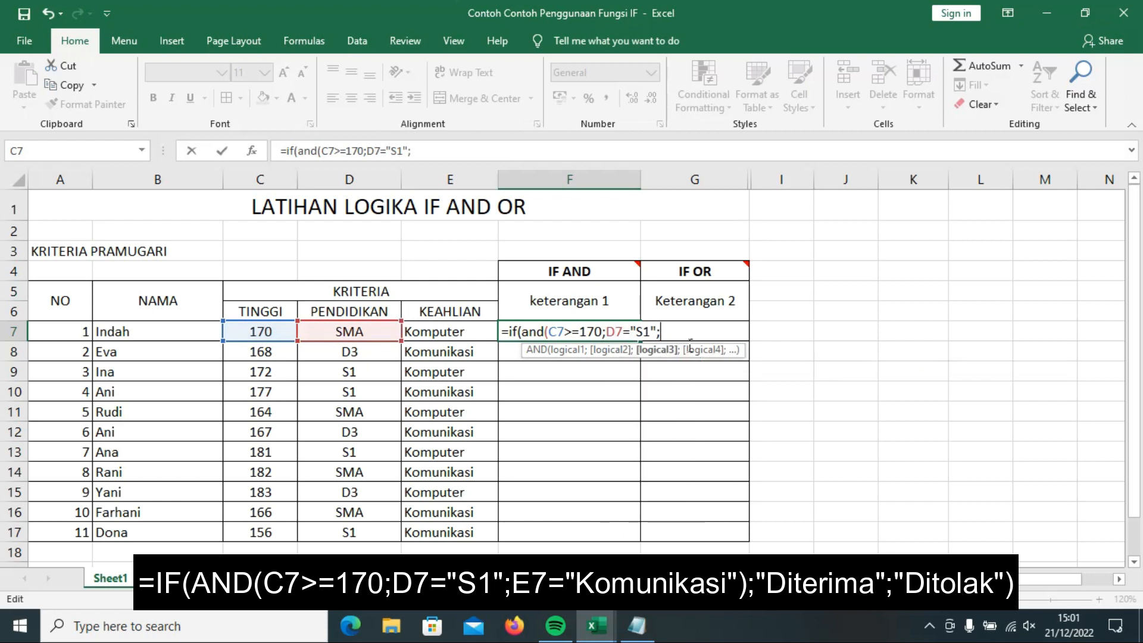
# - Complete the F7 formula with the condition E7="Komunikasi", returning "Diterima" when true and "Ditolak" when false
pyautogui.write('E')
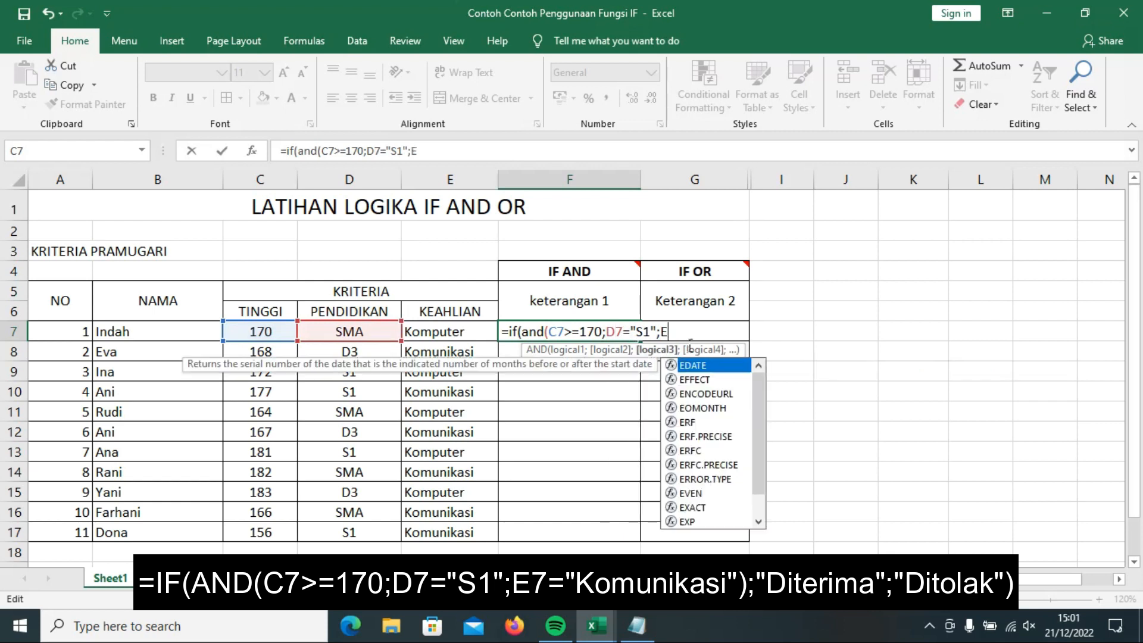
pyautogui.write('7="Komunikasi')
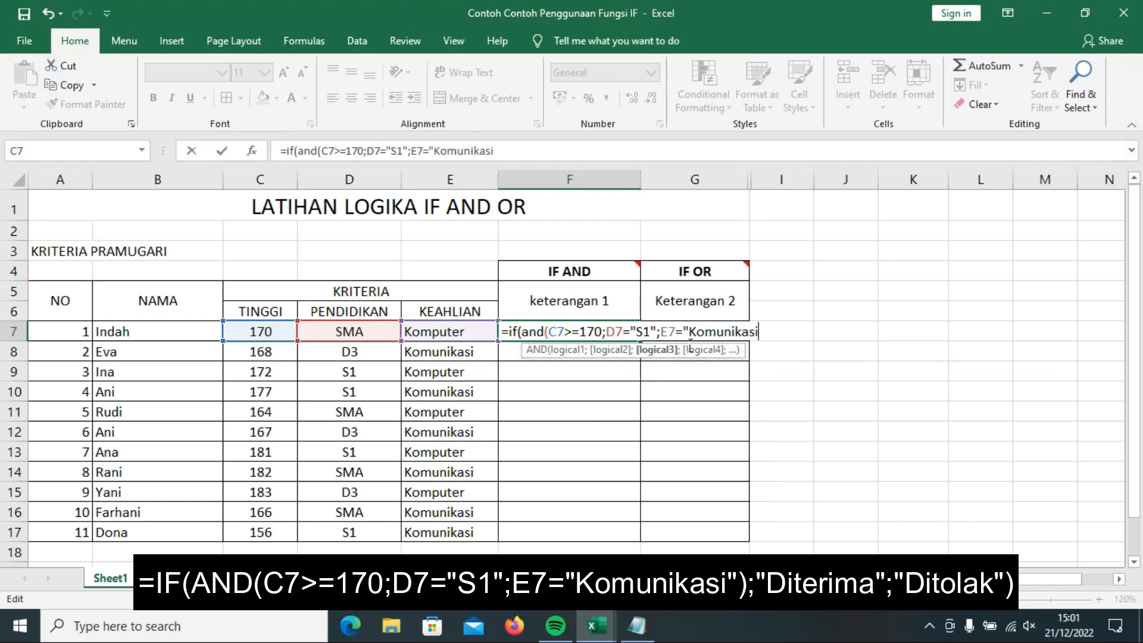
pyautogui.write('")')
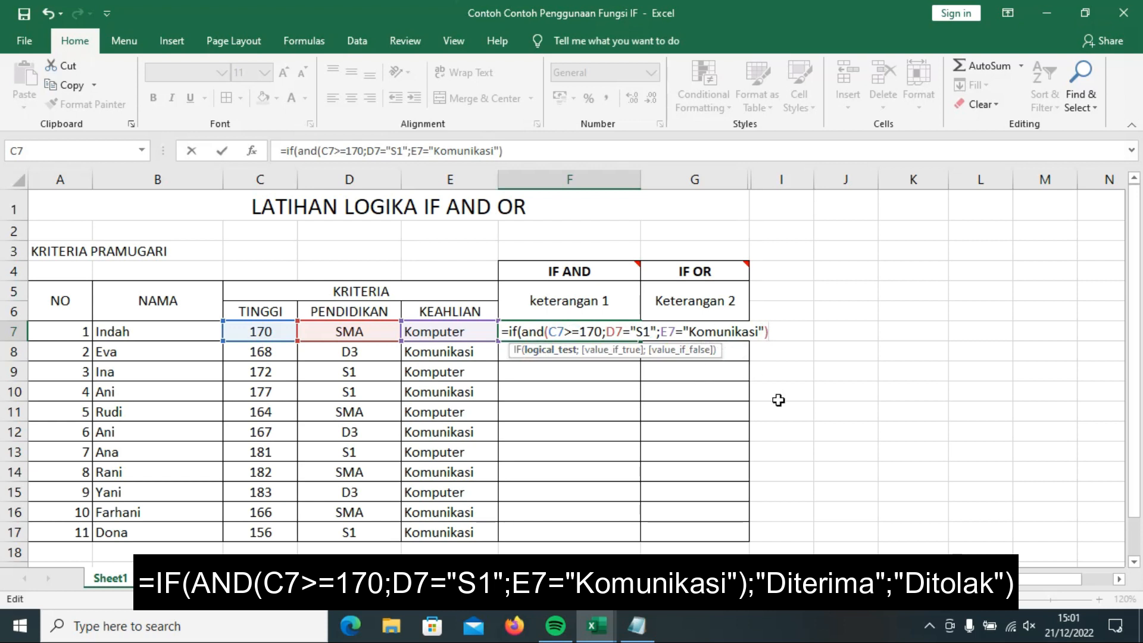
pyautogui.write(';"')
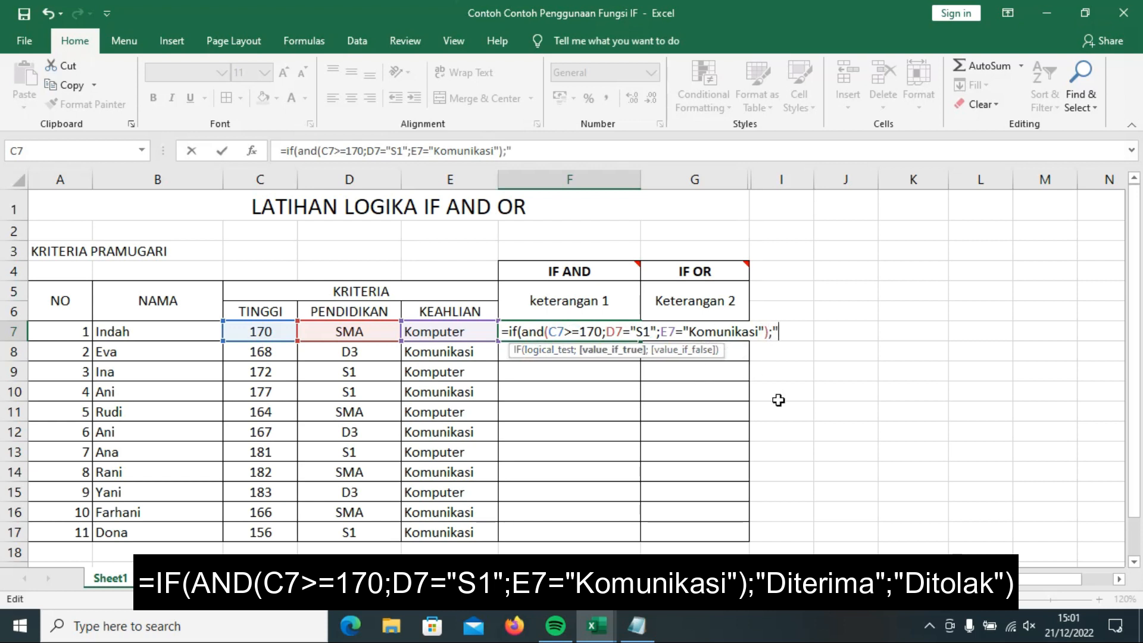
pyautogui.write('Diterima";Dit')
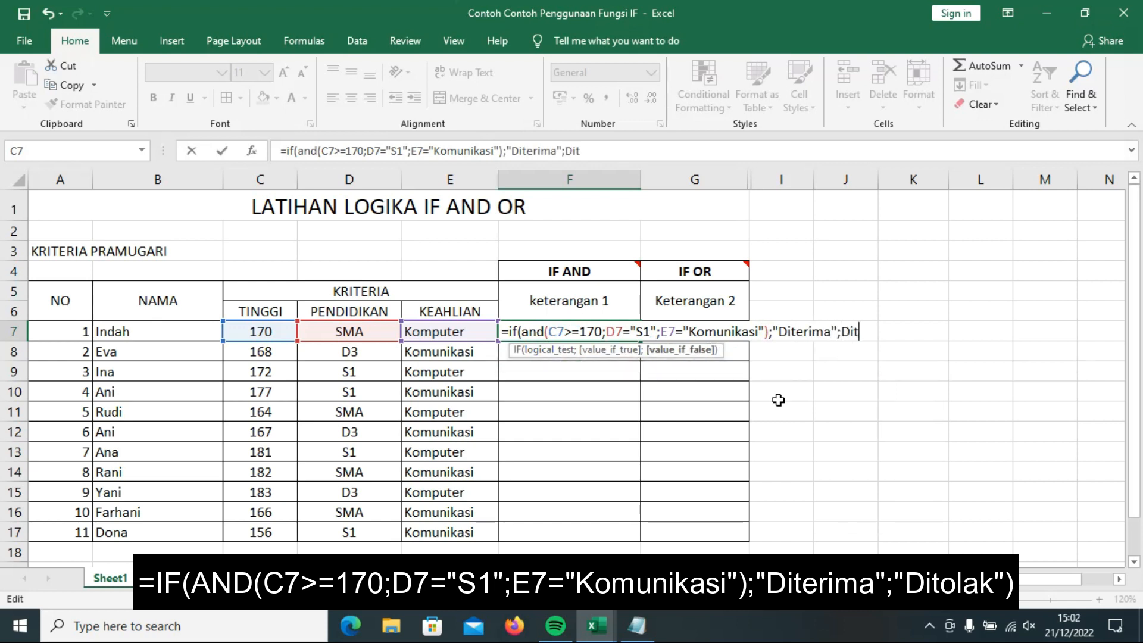
pyautogui.write('olak"')
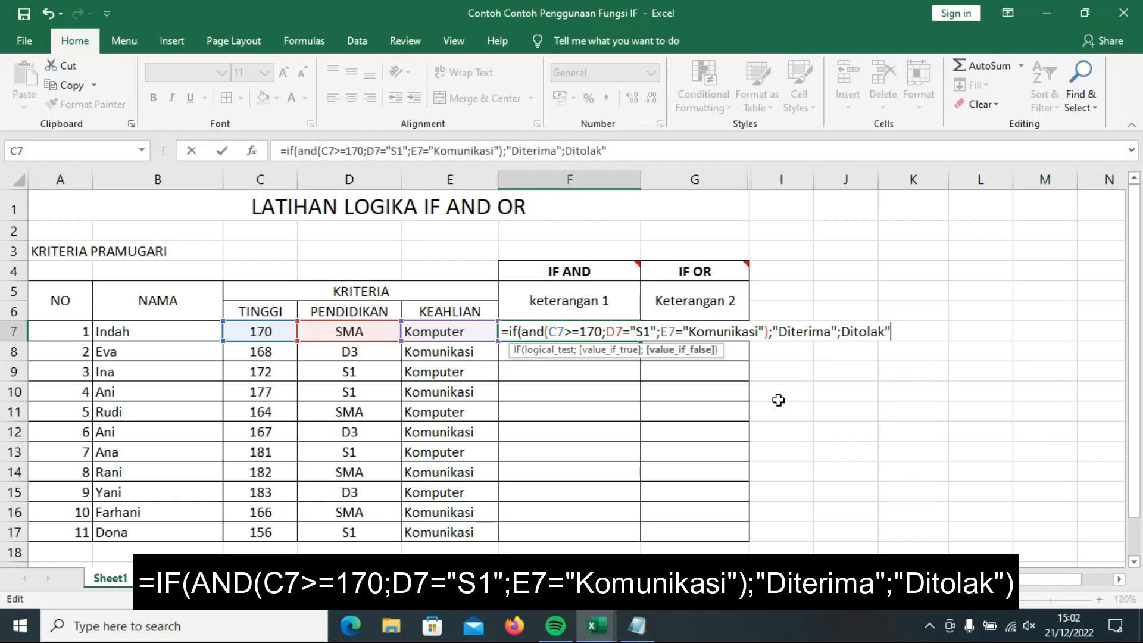
pyautogui.write(')')
pyautogui.press('Return')
# - Fill the F7 formula down the keterangan 1 column through F17
pyautogui.click(543, 375)
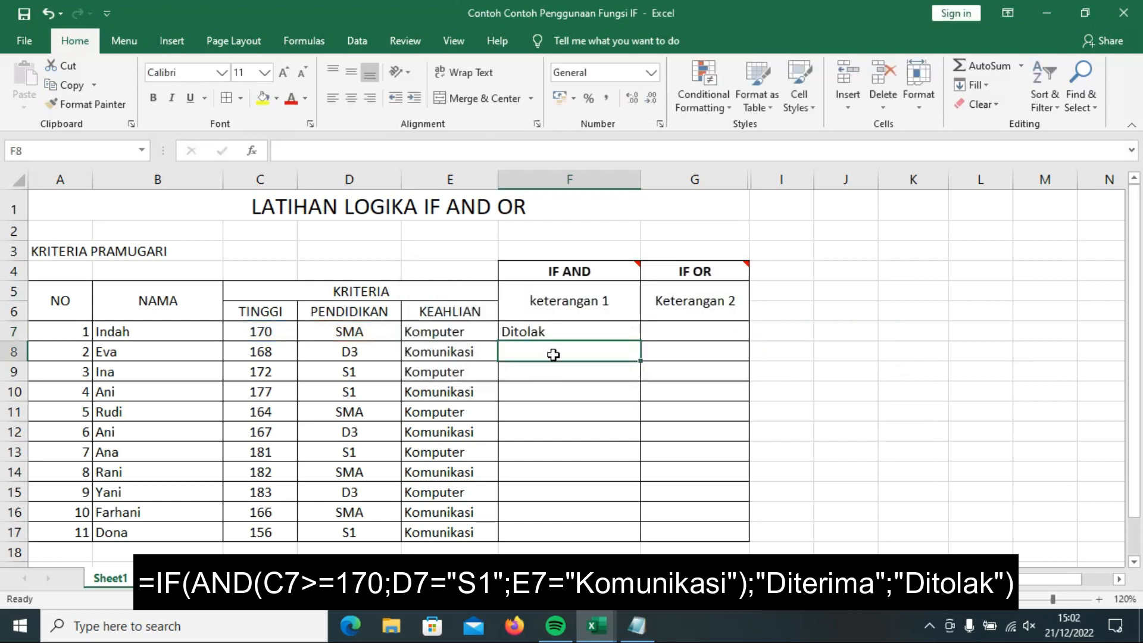
pyautogui.click(555, 334)
pyautogui.moveTo(646, 346); pyautogui.dragTo(648, 553)
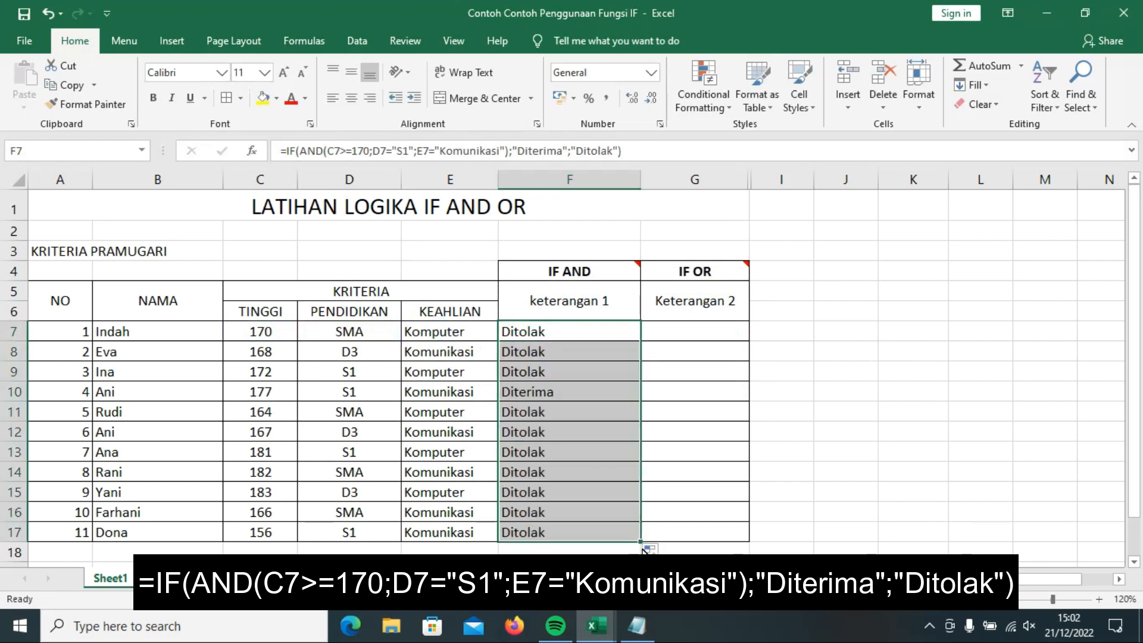
# - Compare the result in F10 with the height, education and skill values in row 10
pyautogui.click(546, 396)
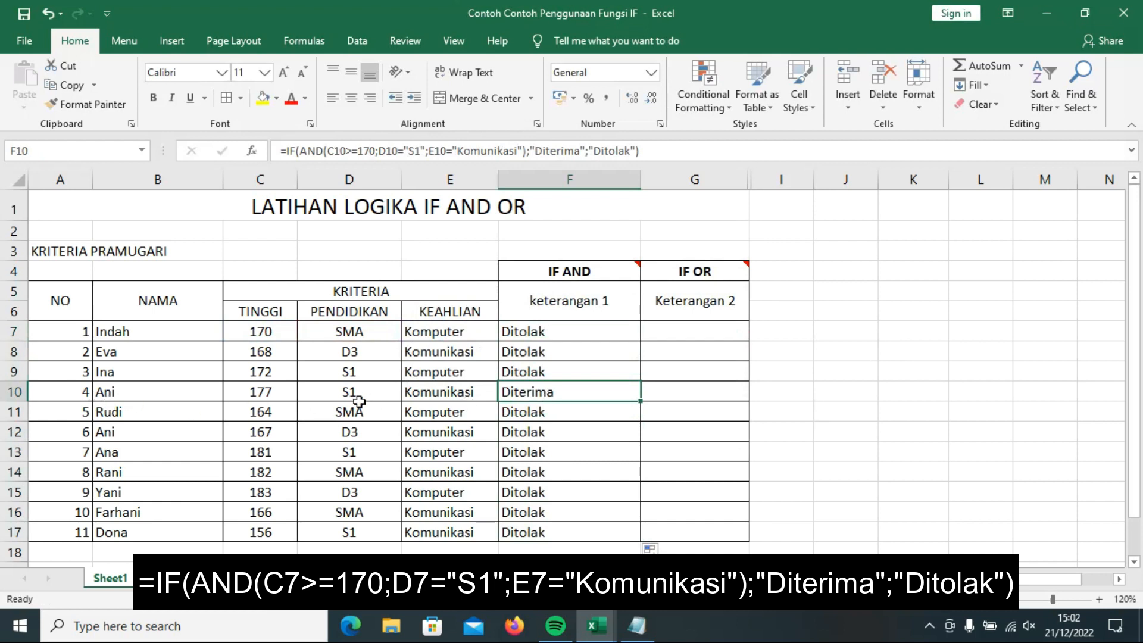
pyautogui.click(268, 400)
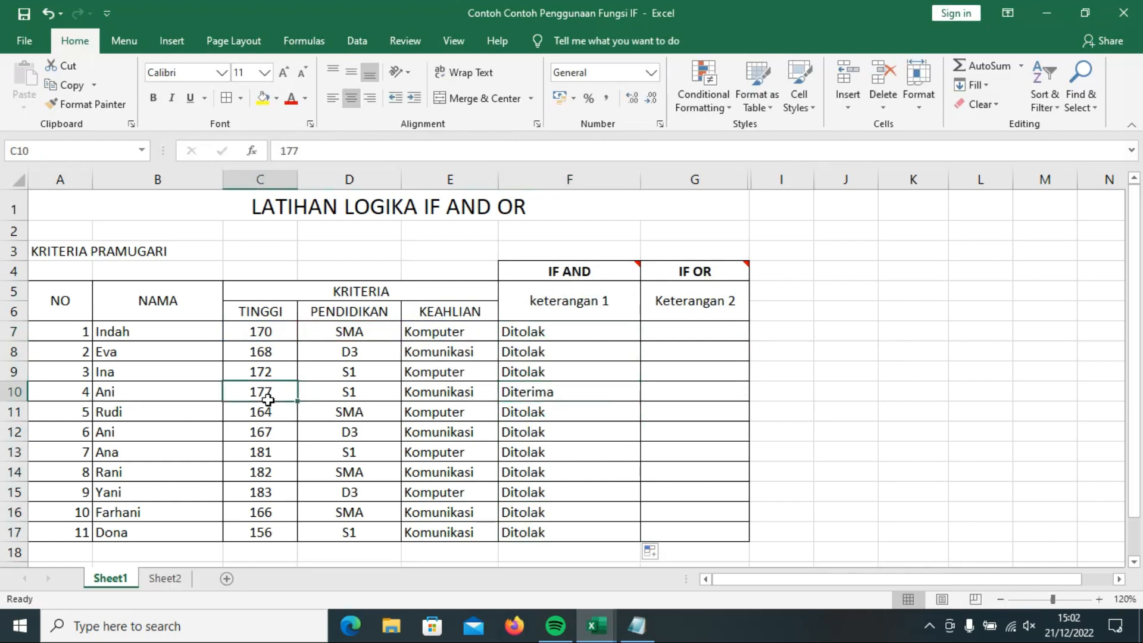
pyautogui.click(346, 398)
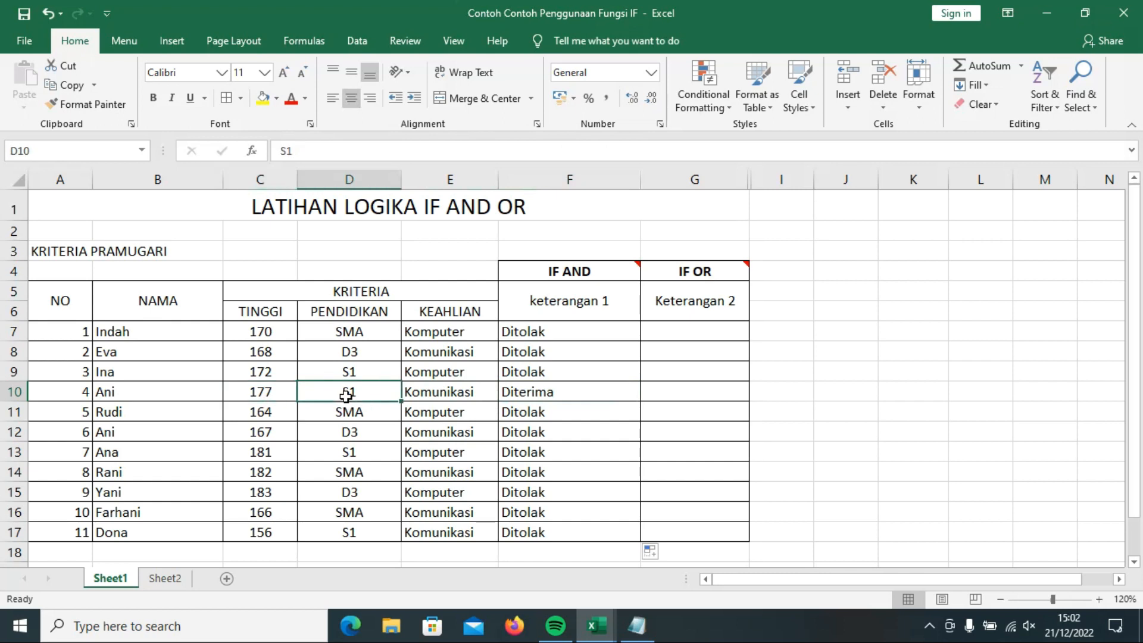
pyautogui.click(456, 397)
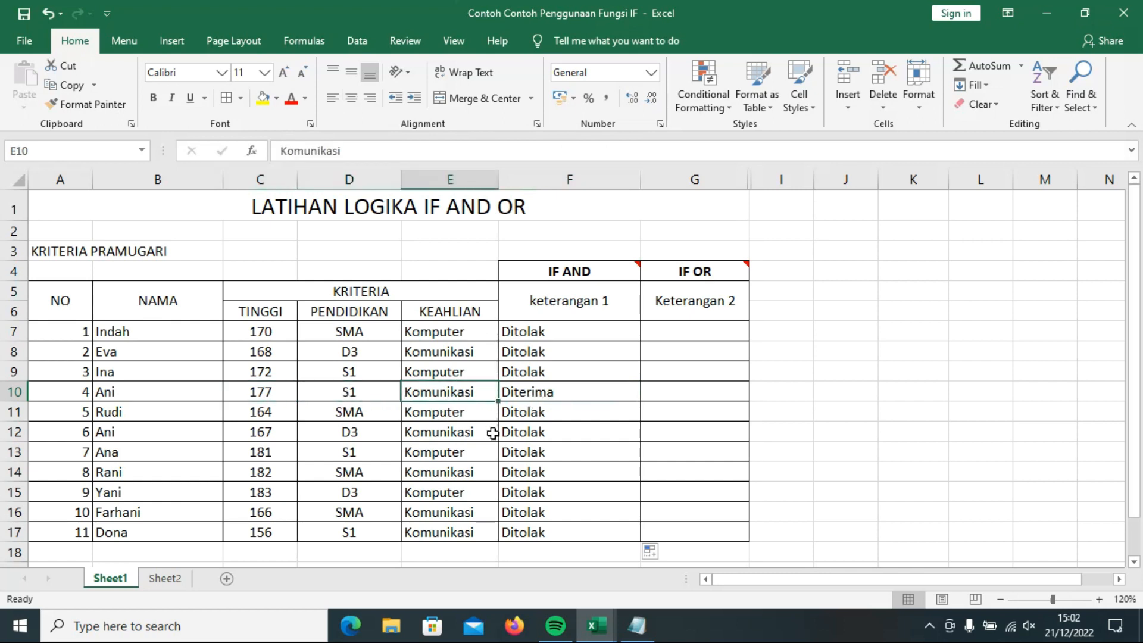
pyautogui.click(543, 395)
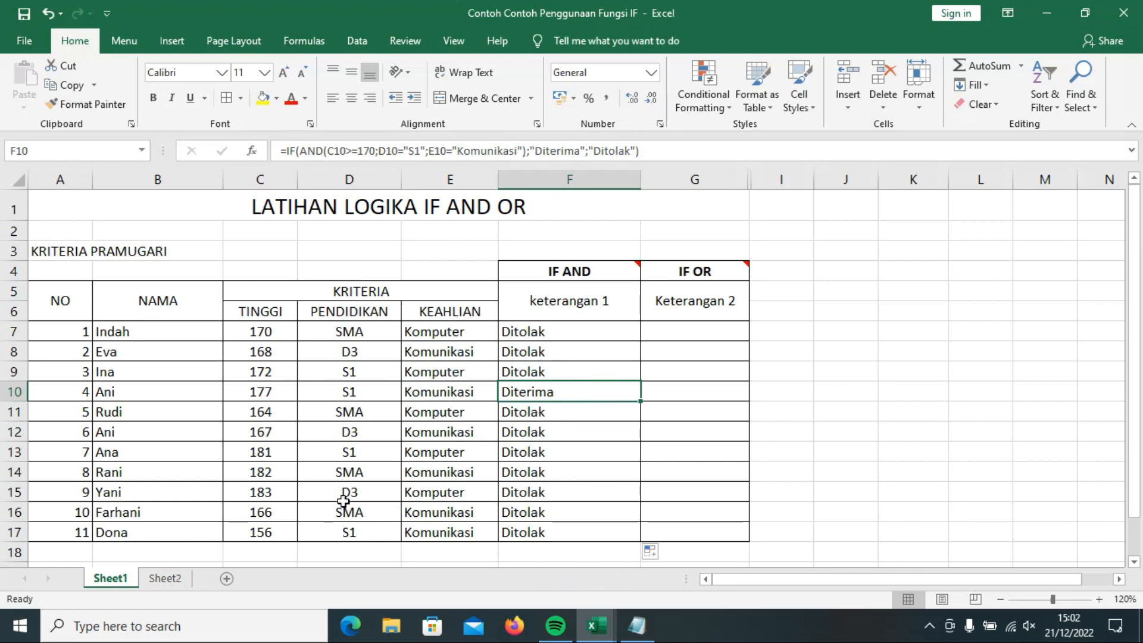
# - Change the education value in D14 to S1 and check the result in F14
pyautogui.click(364, 477)
pyautogui.write('S1')
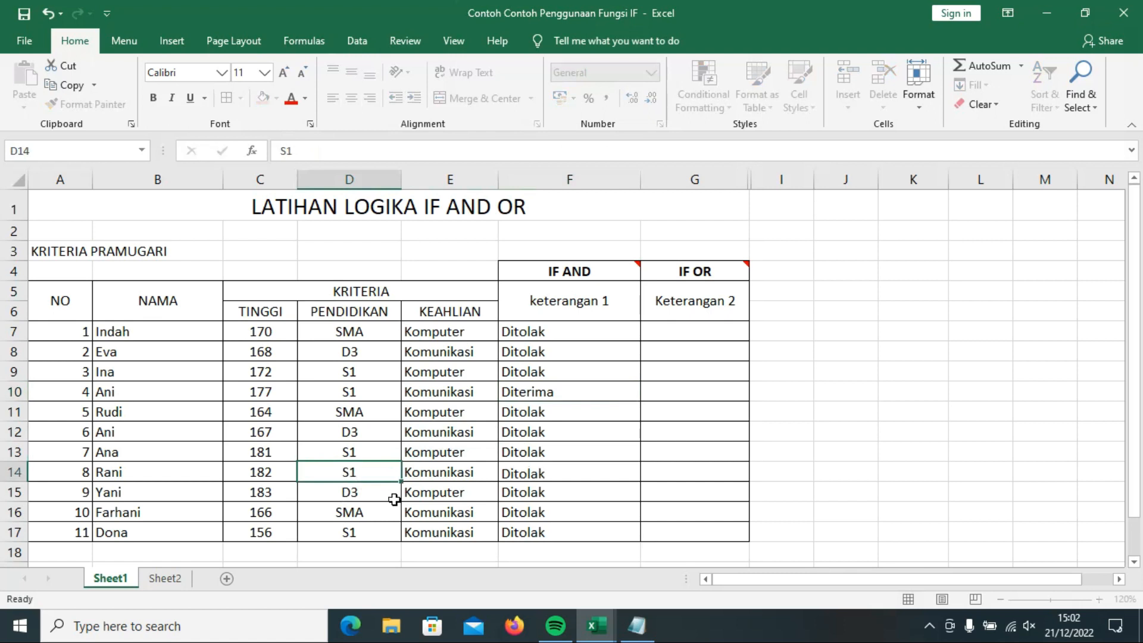
pyautogui.press('Return')
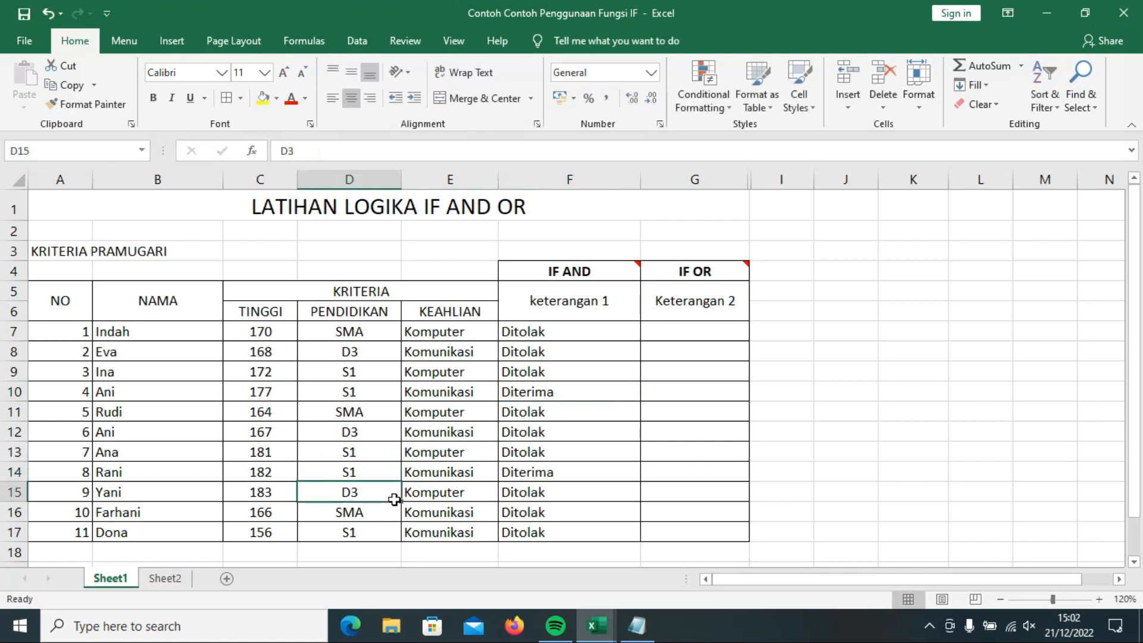
pyautogui.click(559, 475)
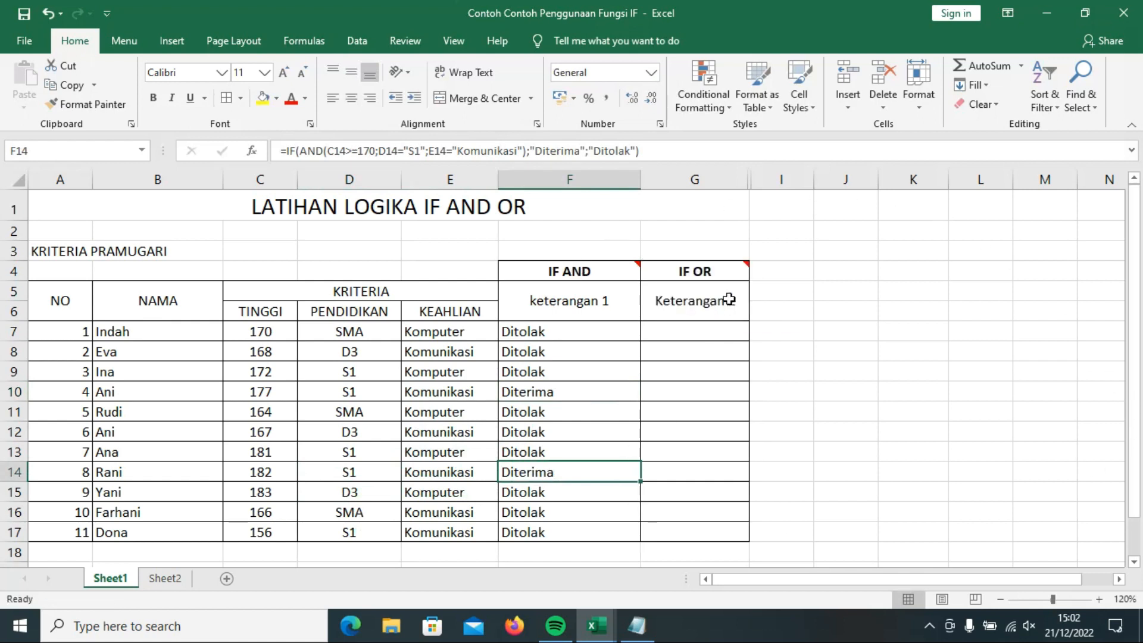
# - Start an IF formula in G7 with an OR test whose first condition is C7>=170
pyautogui.moveTo(725, 279)
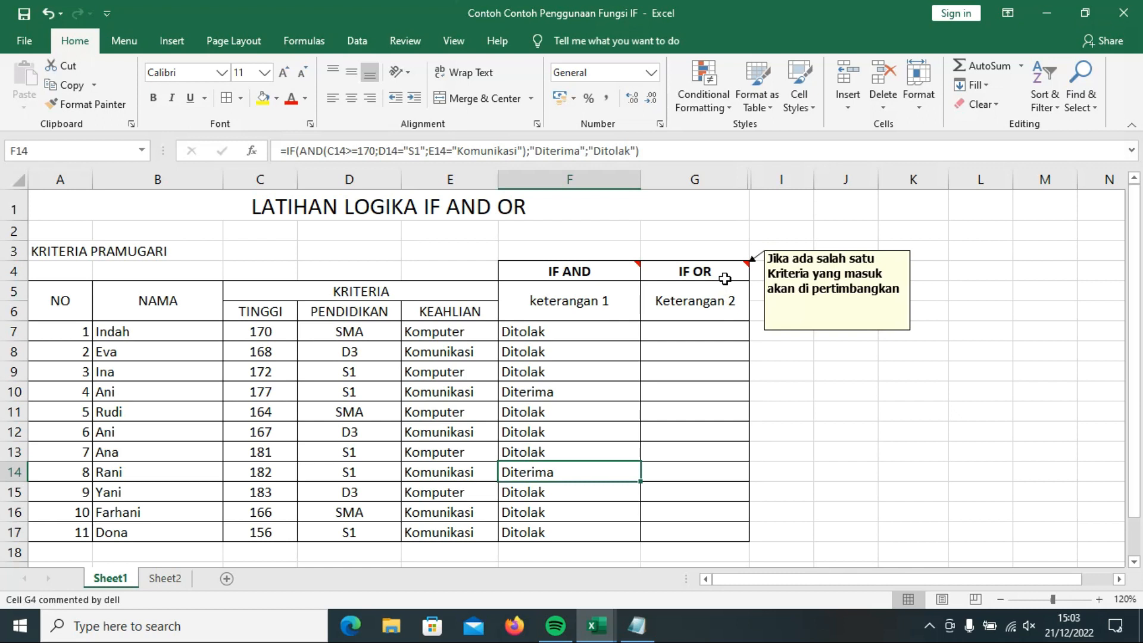
pyautogui.click(720, 341)
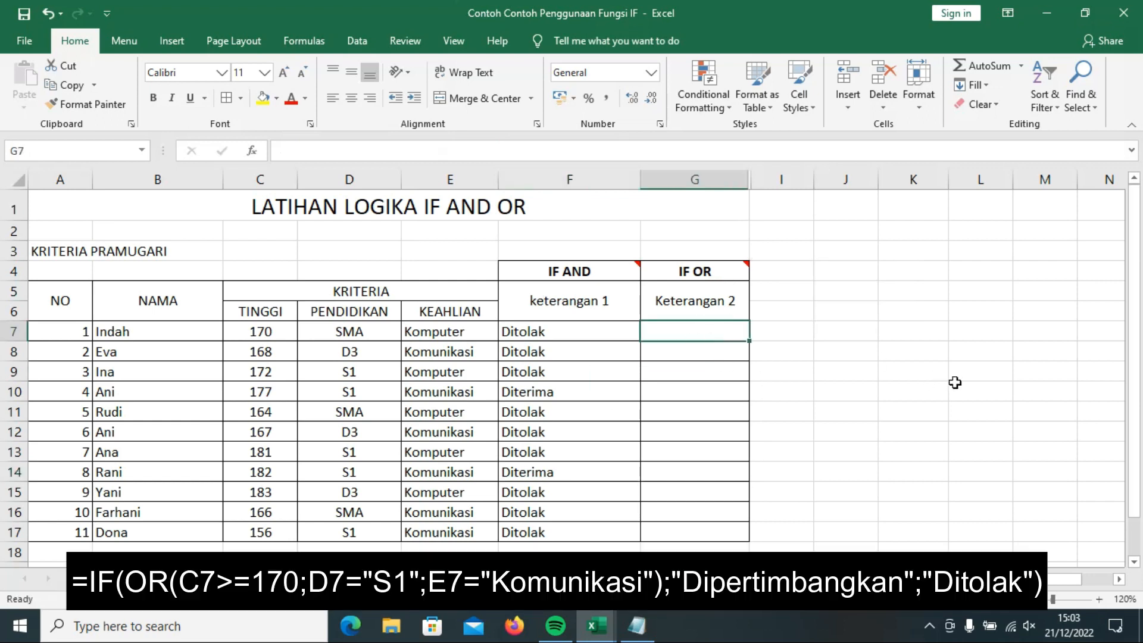
pyautogui.write('=if')
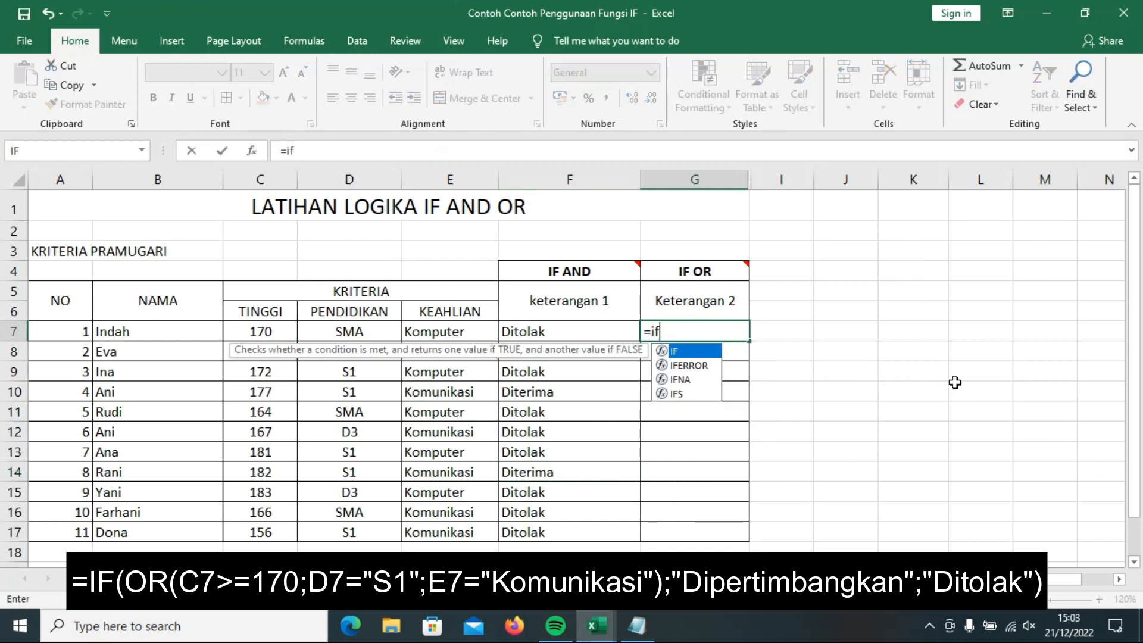
pyautogui.write('(')
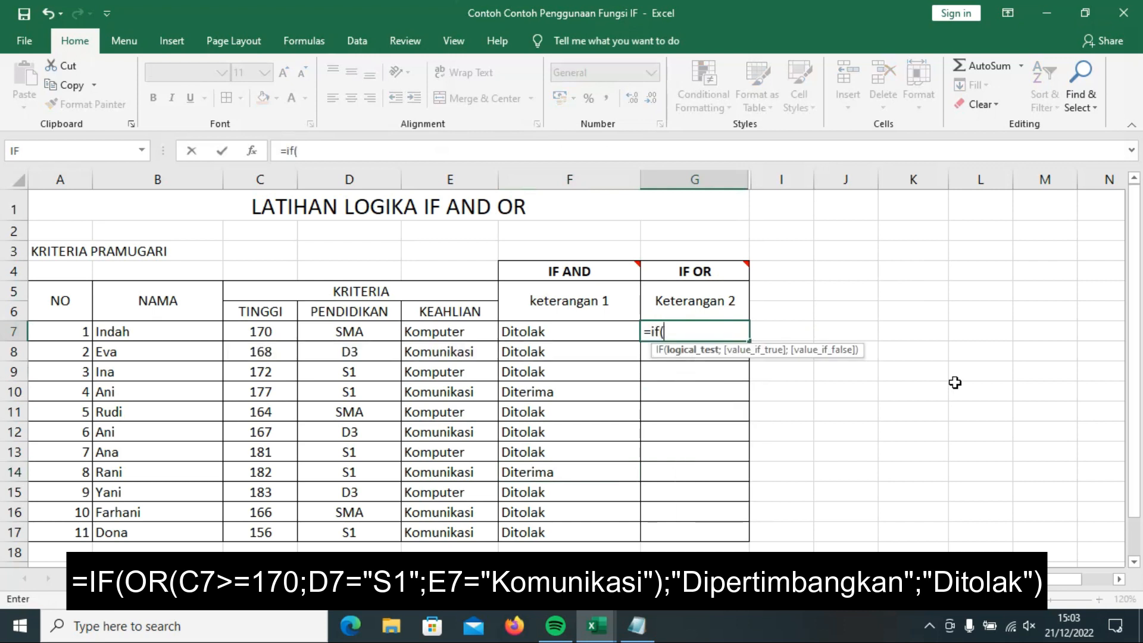
pyautogui.write('or(')
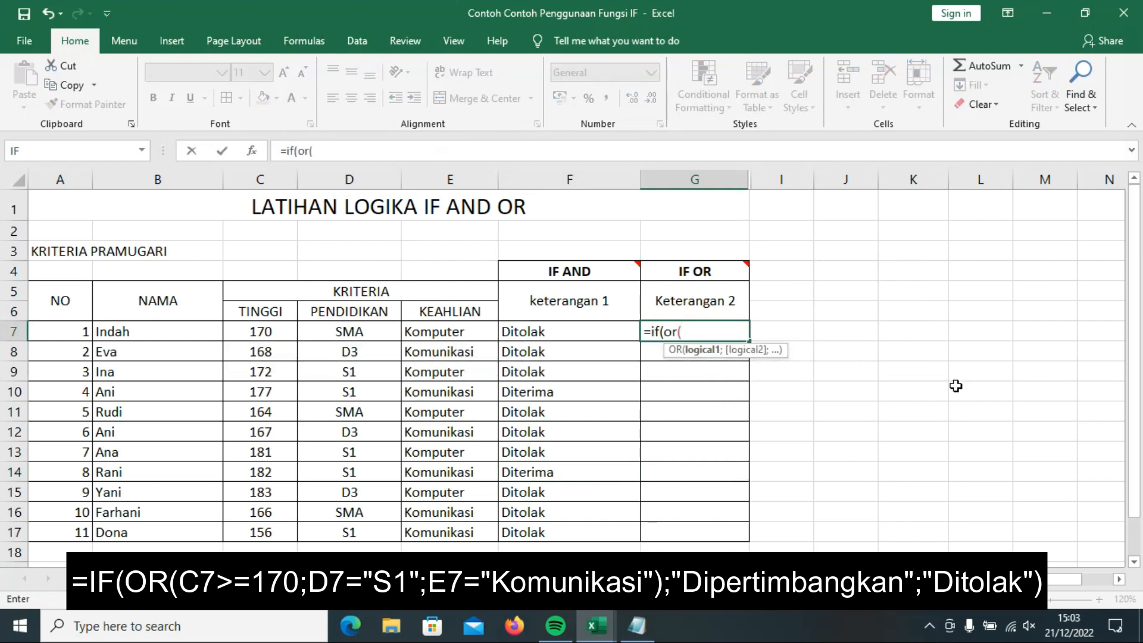
pyautogui.click(281, 337)
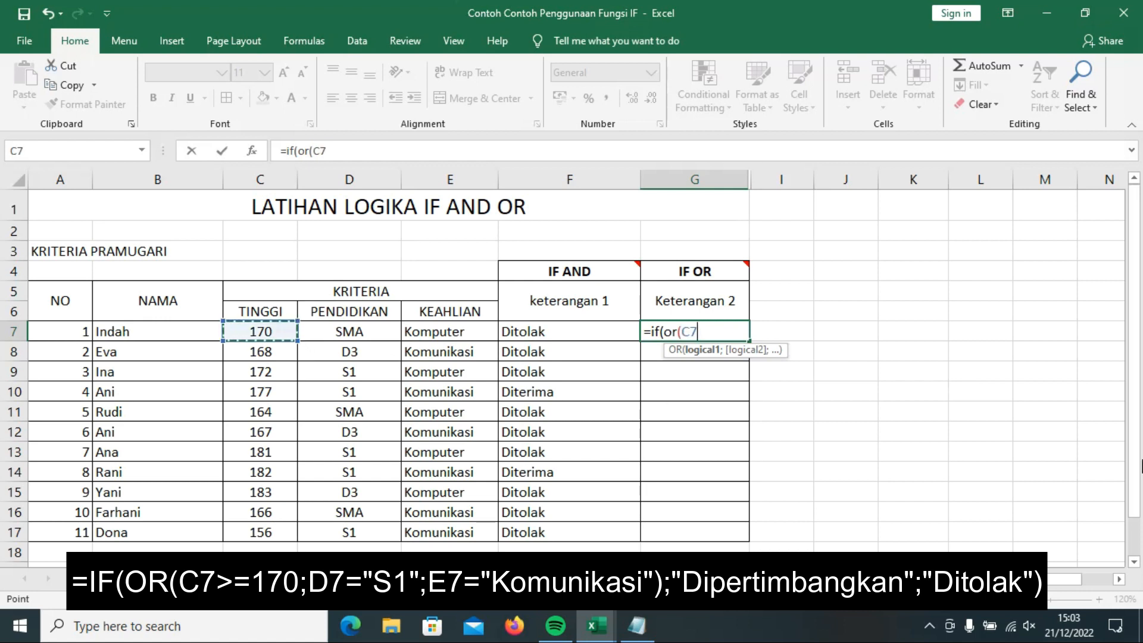
pyautogui.write('>=170')
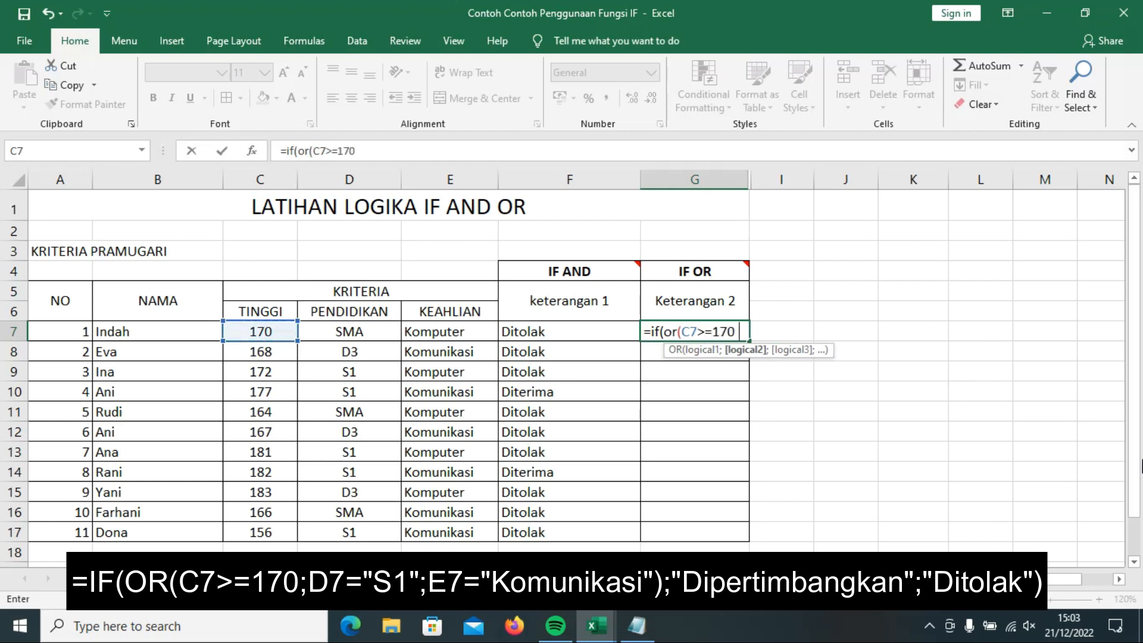
# - Add the conditions D7="S1" and E7="Komunikasi" to the OR test in the G7 formula and close the test
pyautogui.write(';D7')
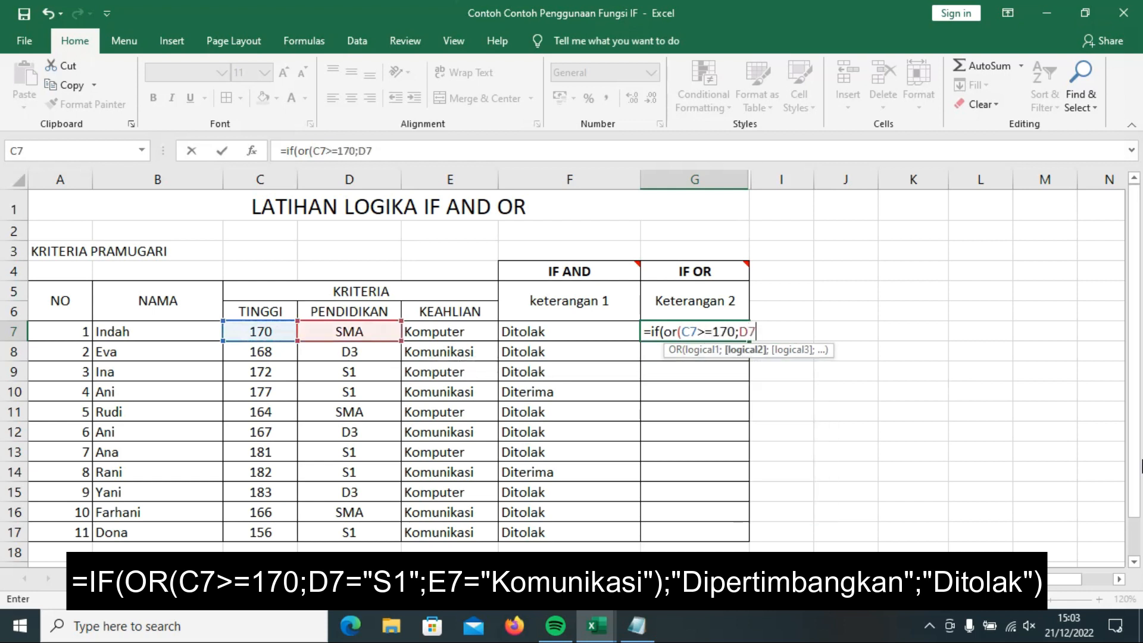
pyautogui.write('=')
pyautogui.write('"S1"')
pyautogui.write(';')
pyautogui.write('E')
pyautogui.press('BackSpace')
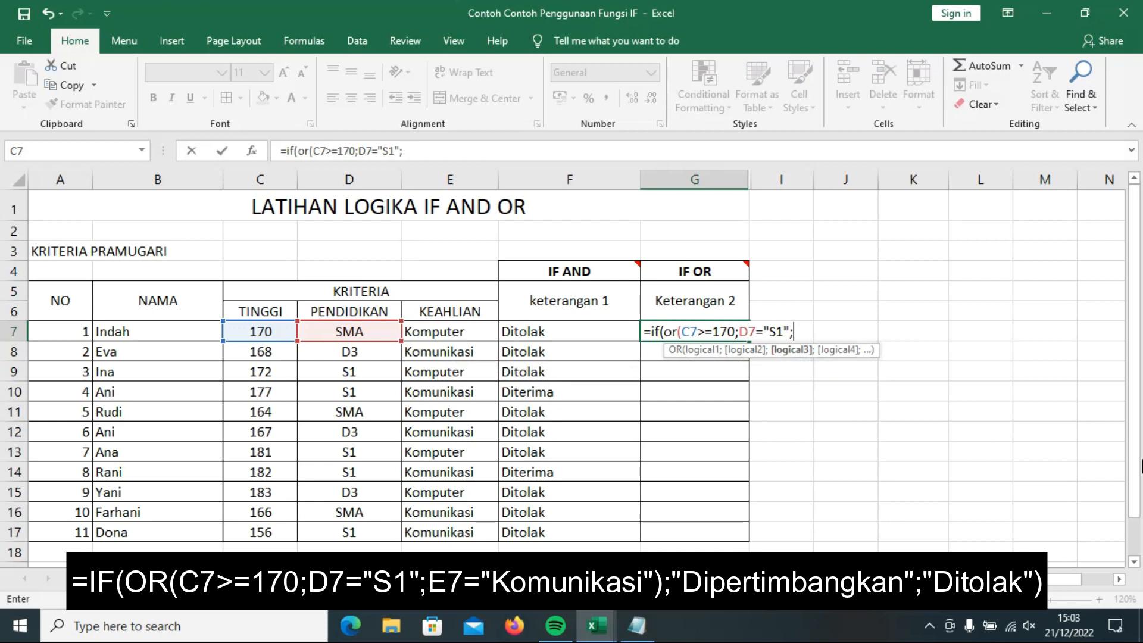
pyautogui.write('E7')
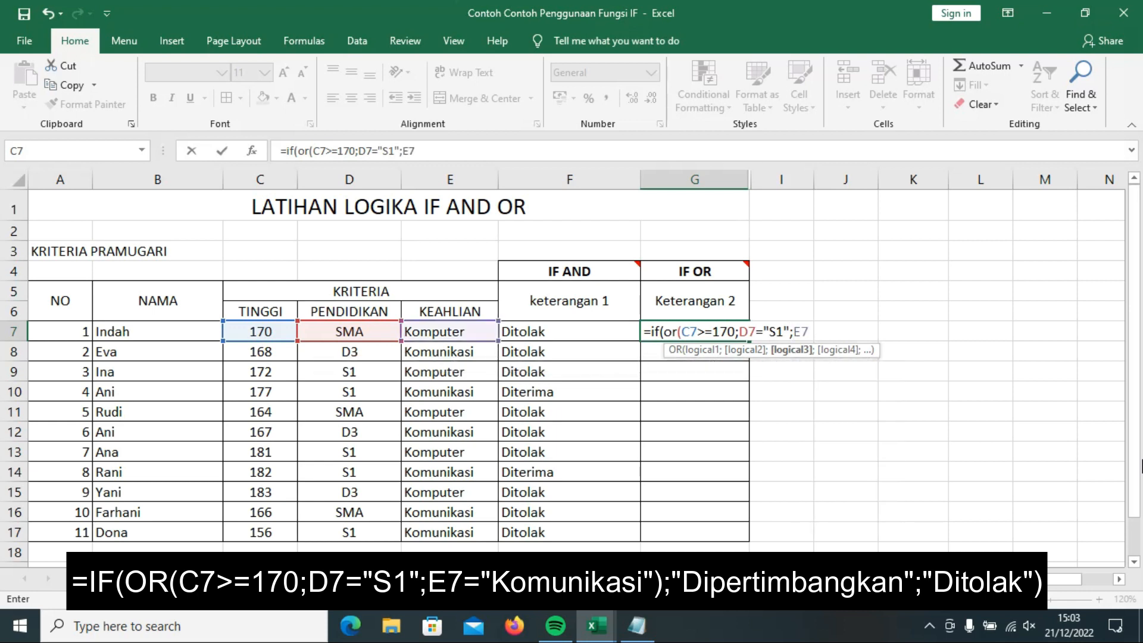
pyautogui.write('="Komunikasi')
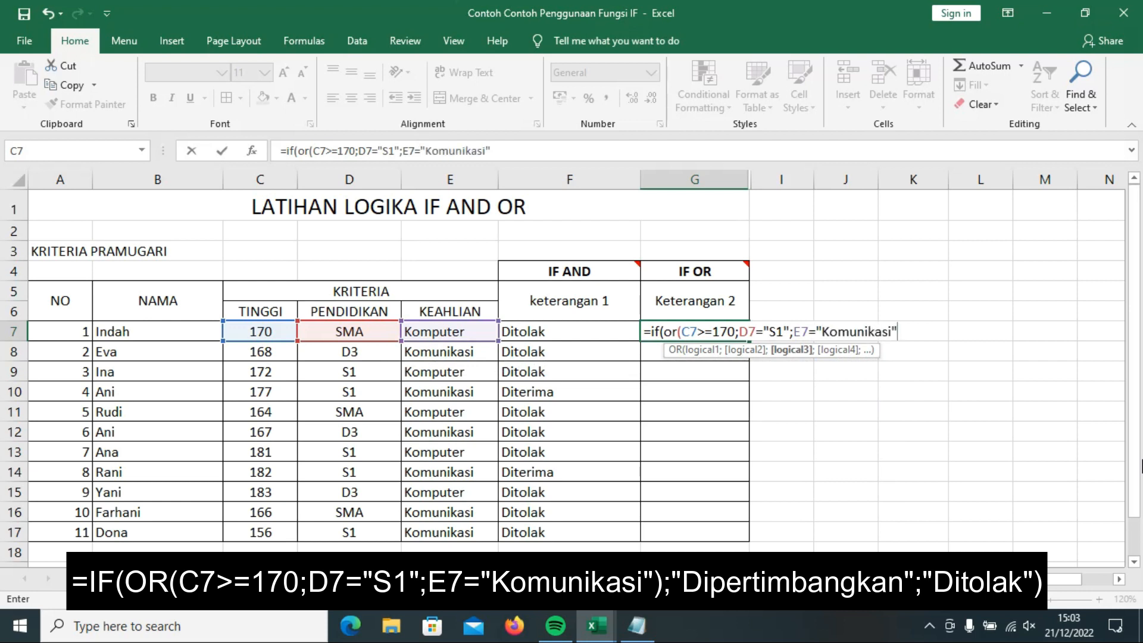
pyautogui.write('");')
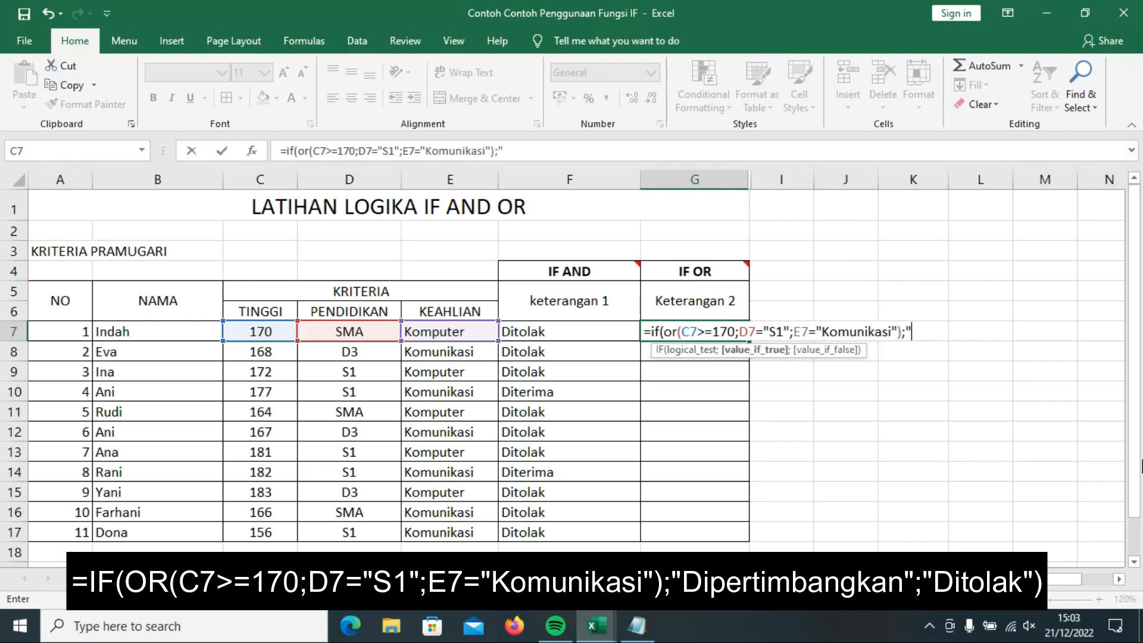
# - Complete the G7 formula so it returns "Dipertimbangkan" when true and "Ditolak" when false
pyautogui.write('perti')
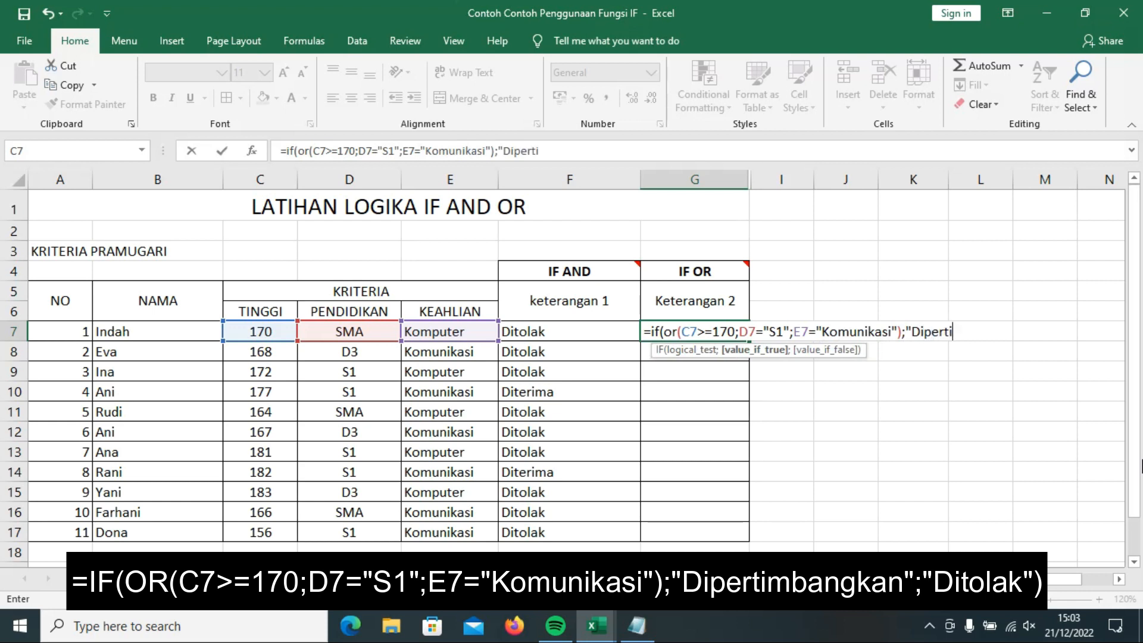
pyautogui.write('mbangkan";"Ditolak')
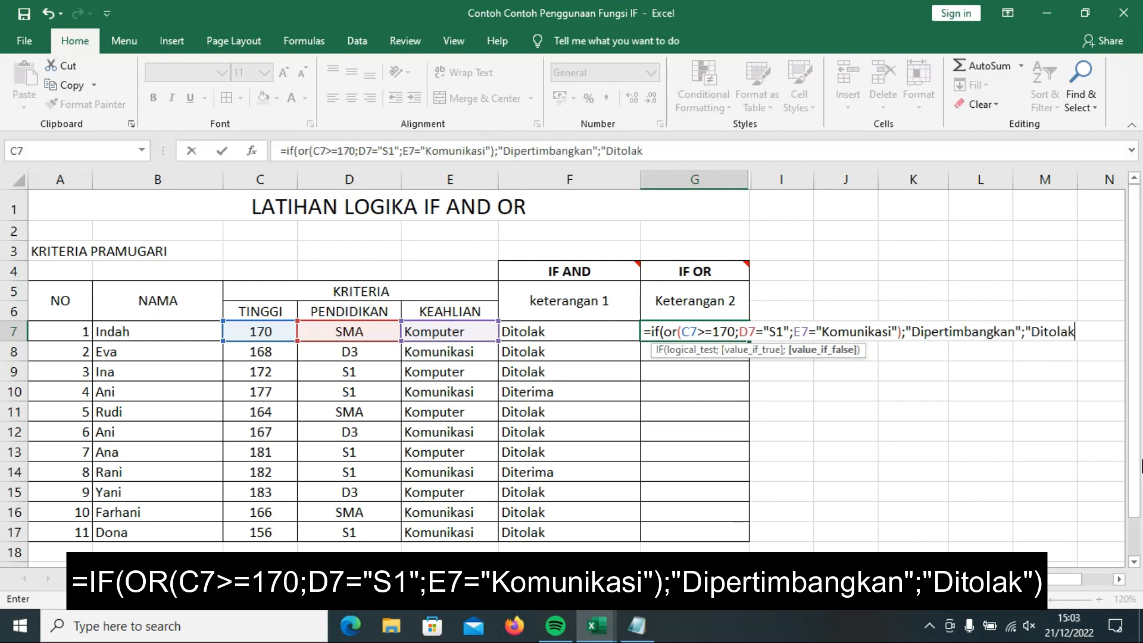
pyautogui.write('")')
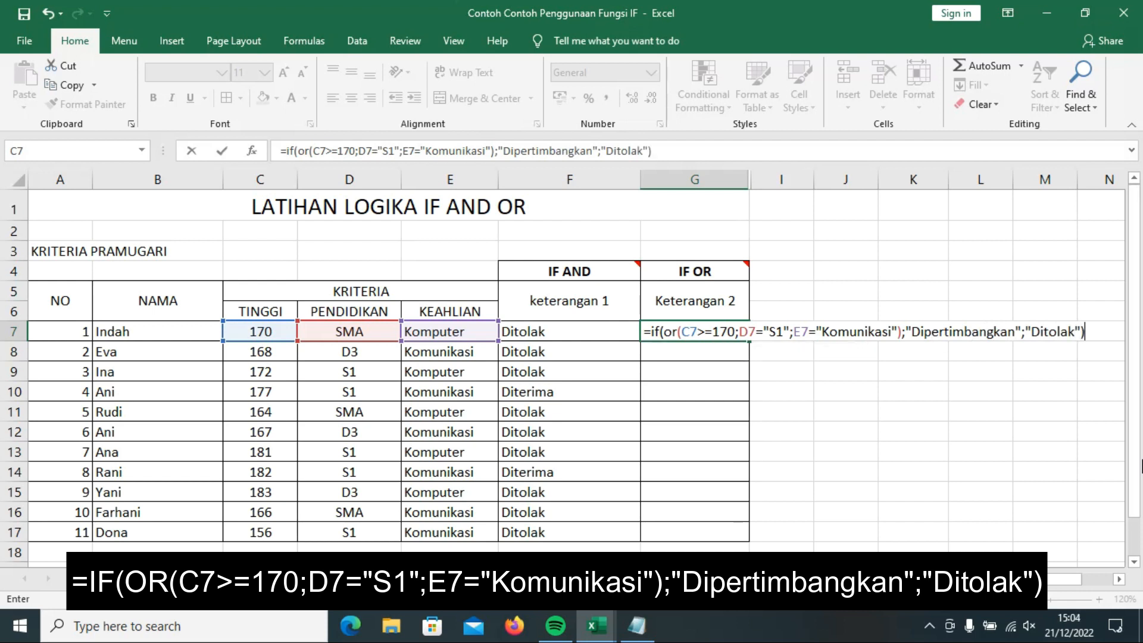
pyautogui.press('Return')
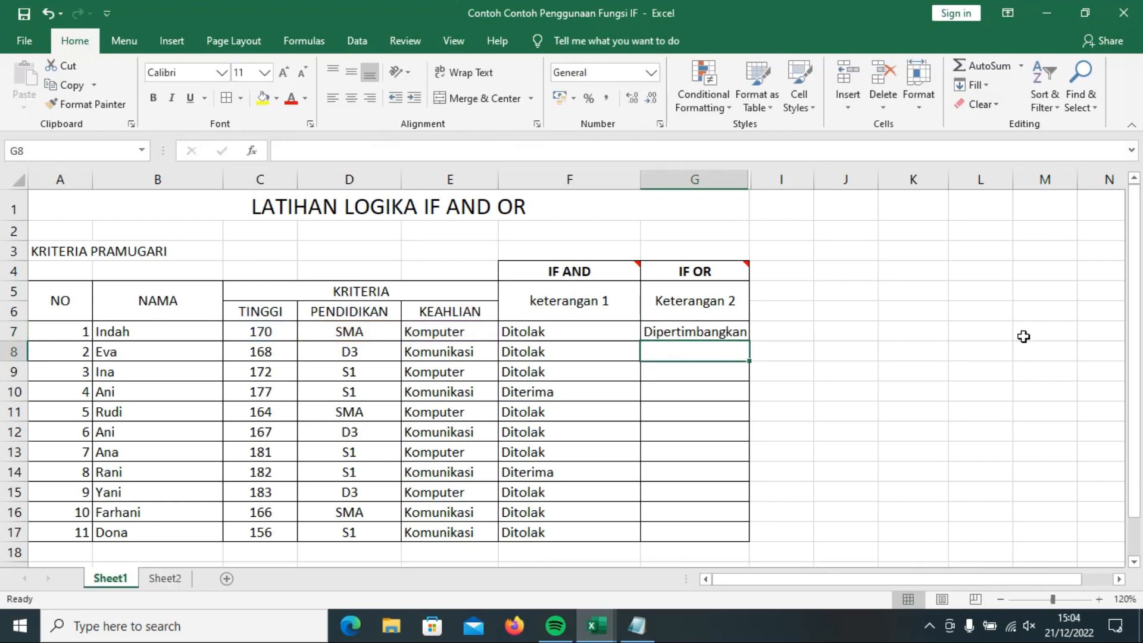
# - Widen the collapsed column H and fill the G7 formula down the Keterangan 2 column through G17
pyautogui.moveTo(752, 186); pyautogui.dragTo(779, 189)
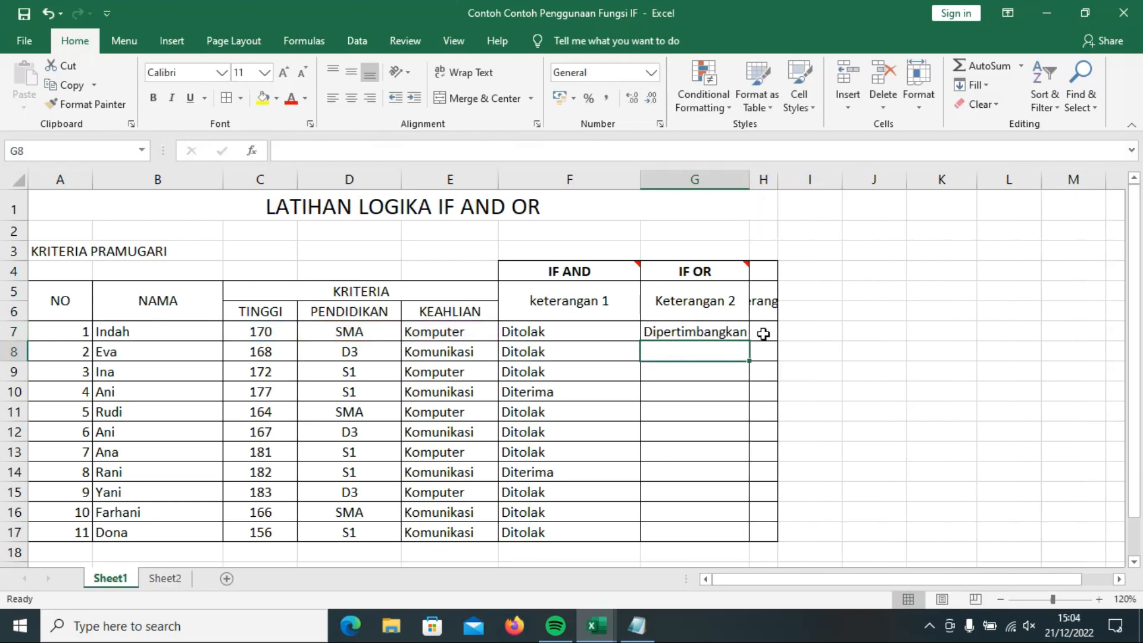
pyautogui.click(732, 332)
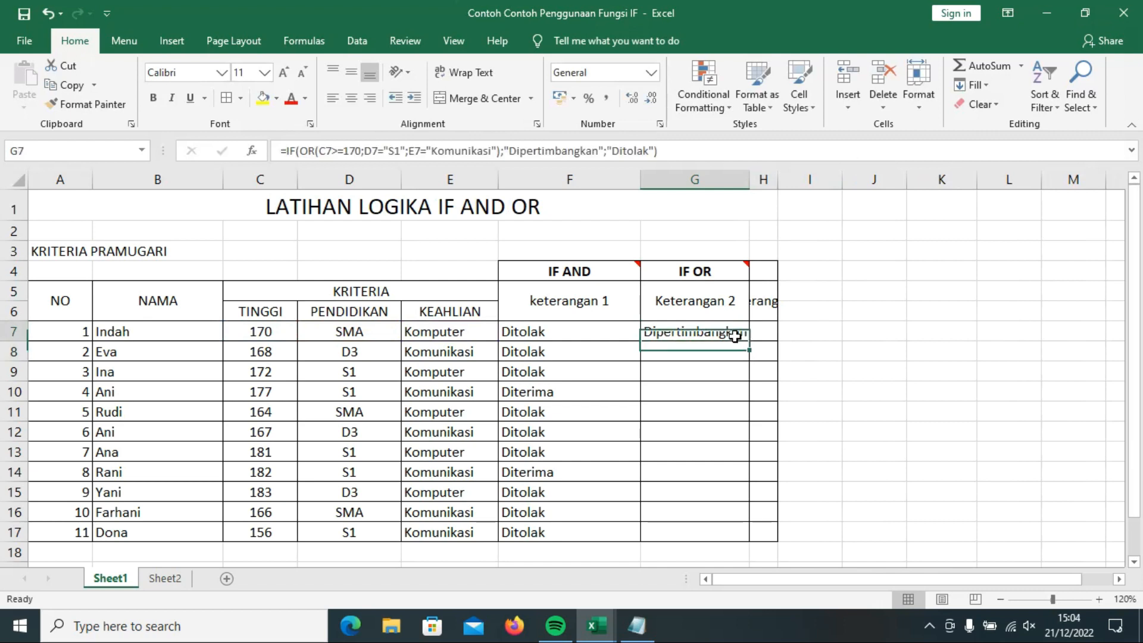
pyautogui.moveTo(754, 348); pyautogui.dragTo(755, 546)
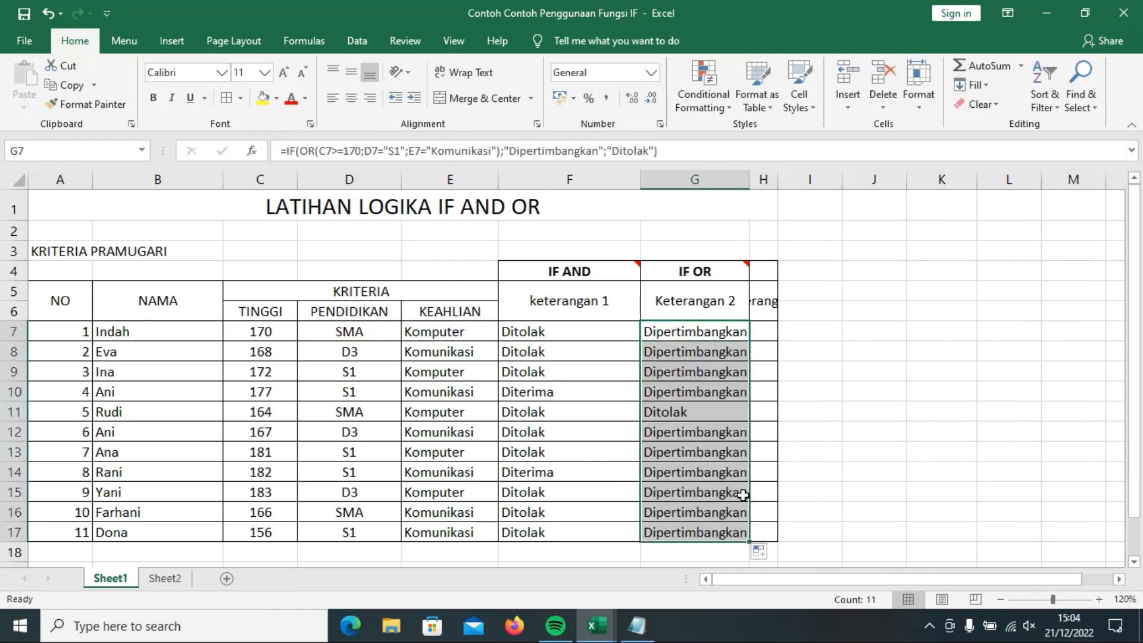
# - Examine the Keterangan 2 results in G8 to G11 and compare G11 with the skill, education and height values in row 11
pyautogui.click(697, 357)
pyautogui.click(694, 374)
pyautogui.click(685, 398)
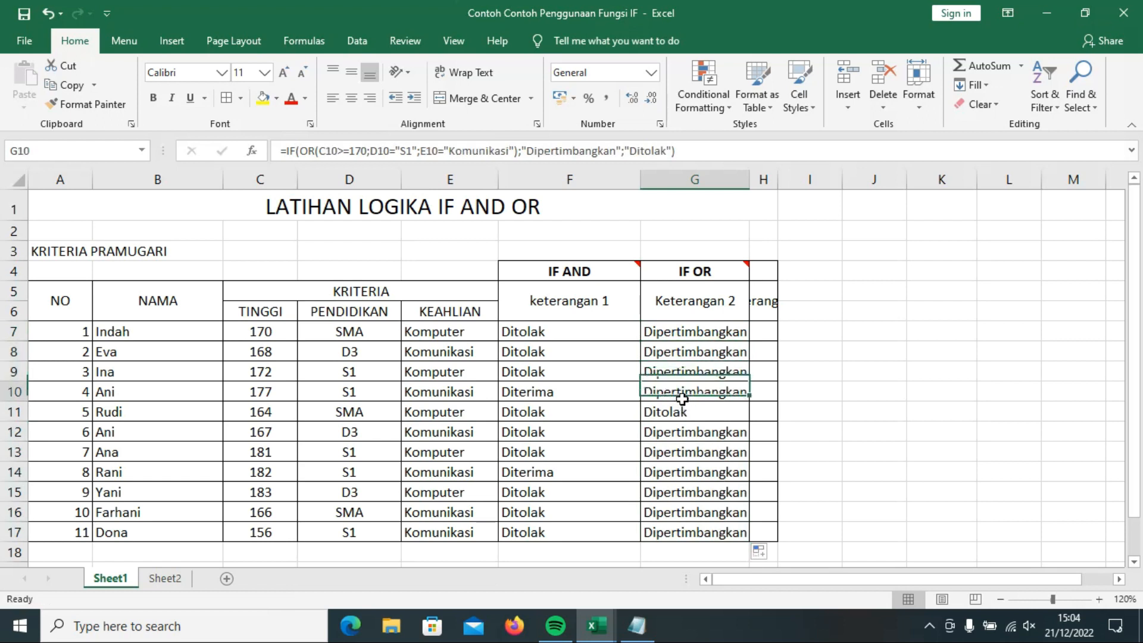
pyautogui.click(674, 418)
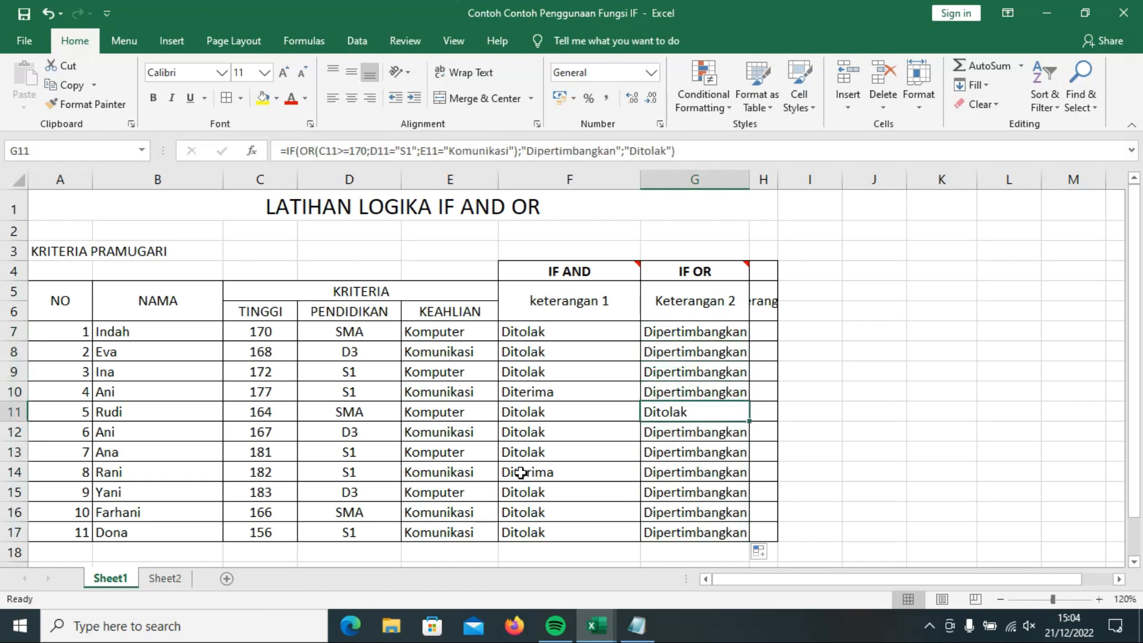
pyautogui.click(459, 417)
pyautogui.click(366, 409)
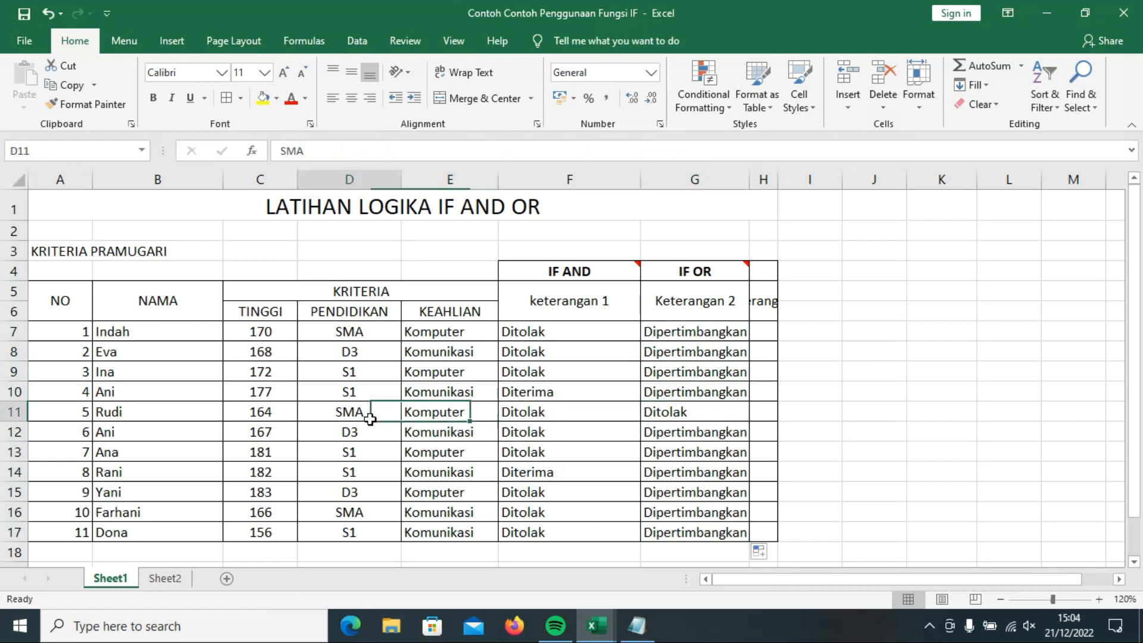
pyautogui.click(266, 417)
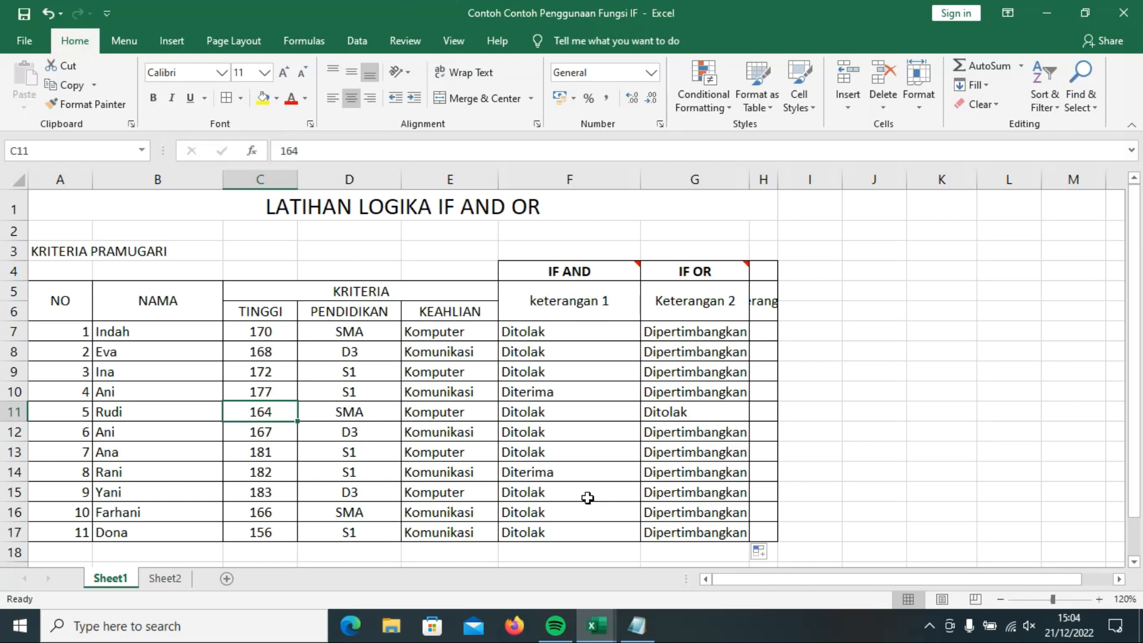
pyautogui.click(557, 335)
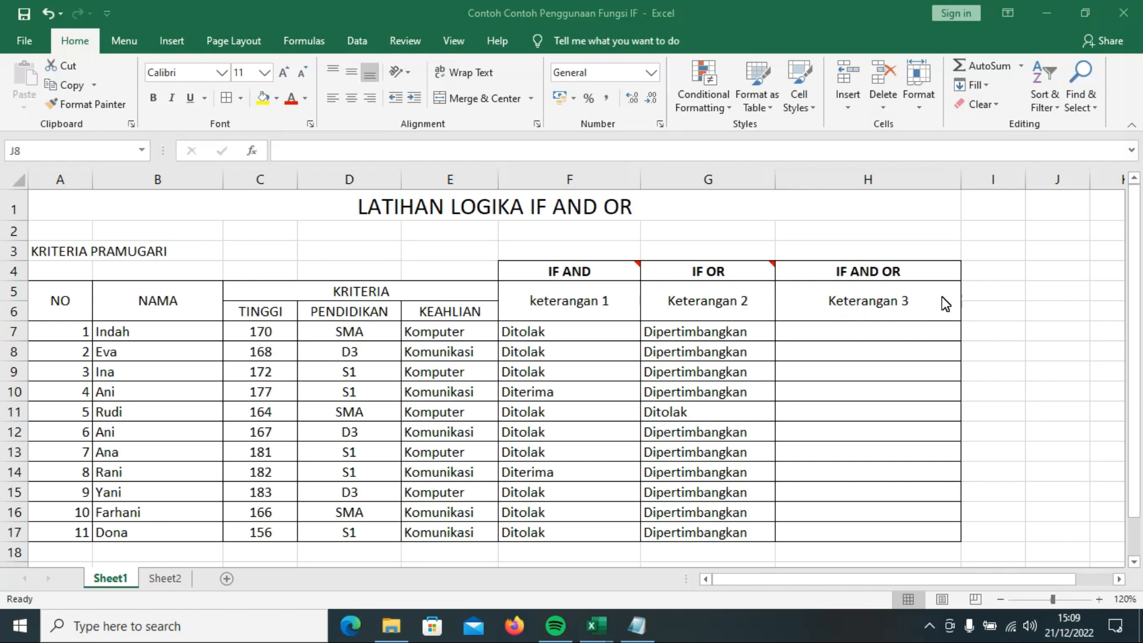
# - Start an IF formula with a nested AND test in H7, using C7>=170 as the first condition
pyautogui.click(909, 314)
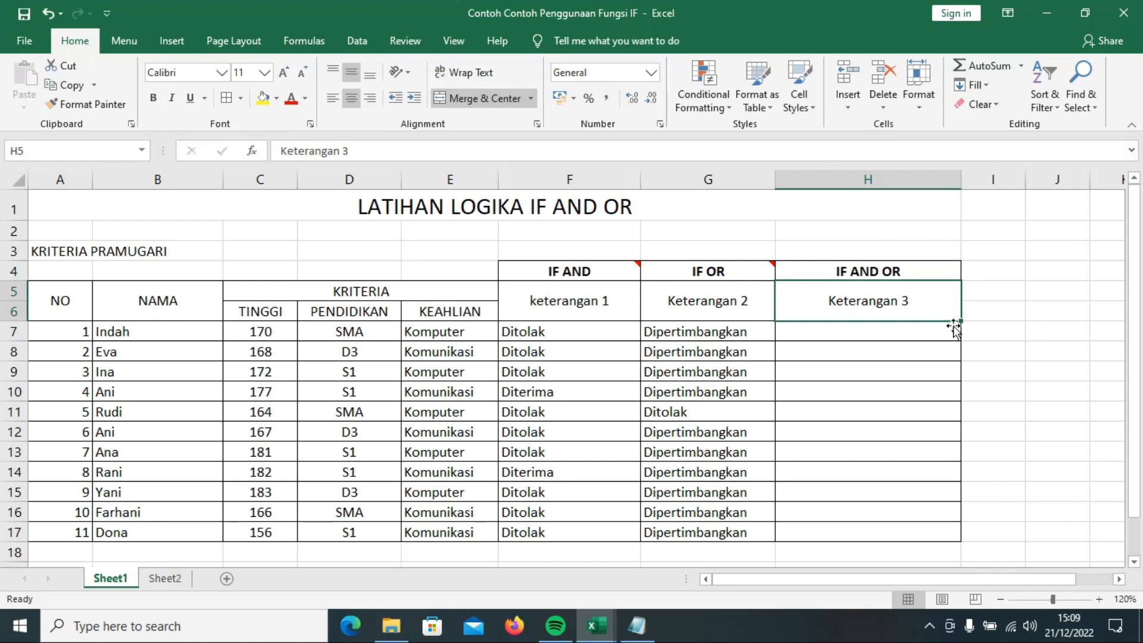
pyautogui.click(1011, 368)
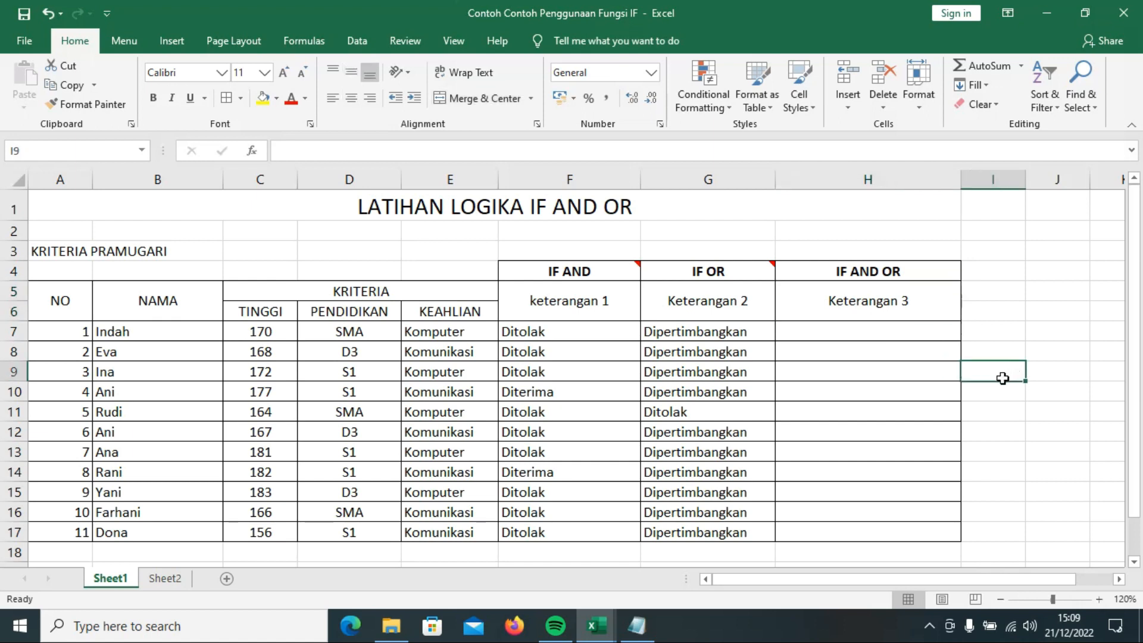
pyautogui.click(866, 338)
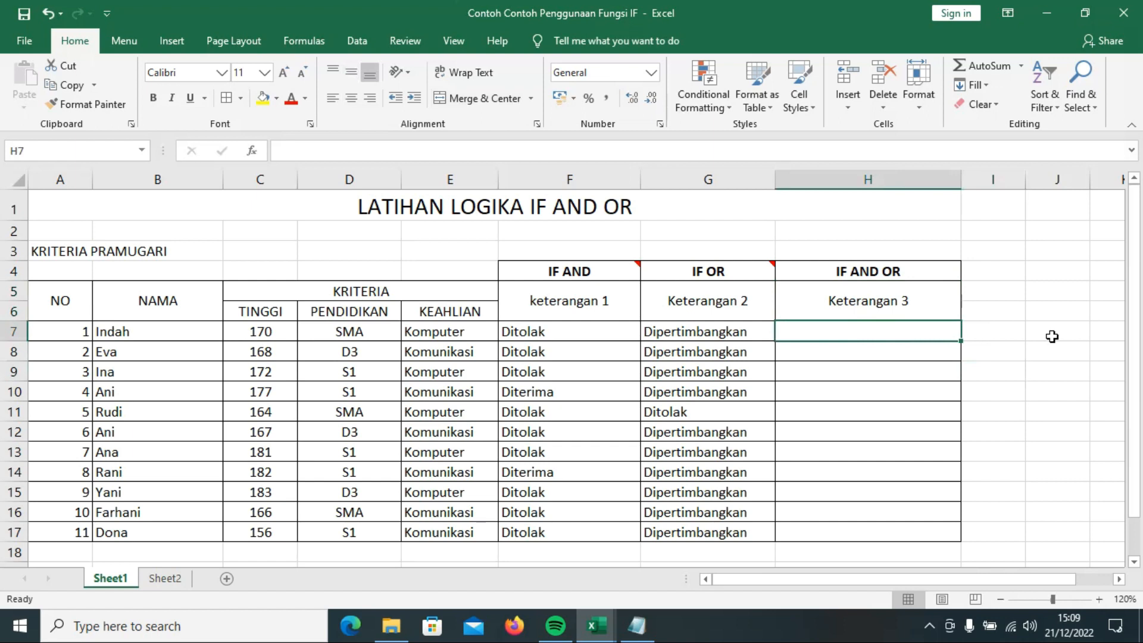
pyautogui.write('=if')
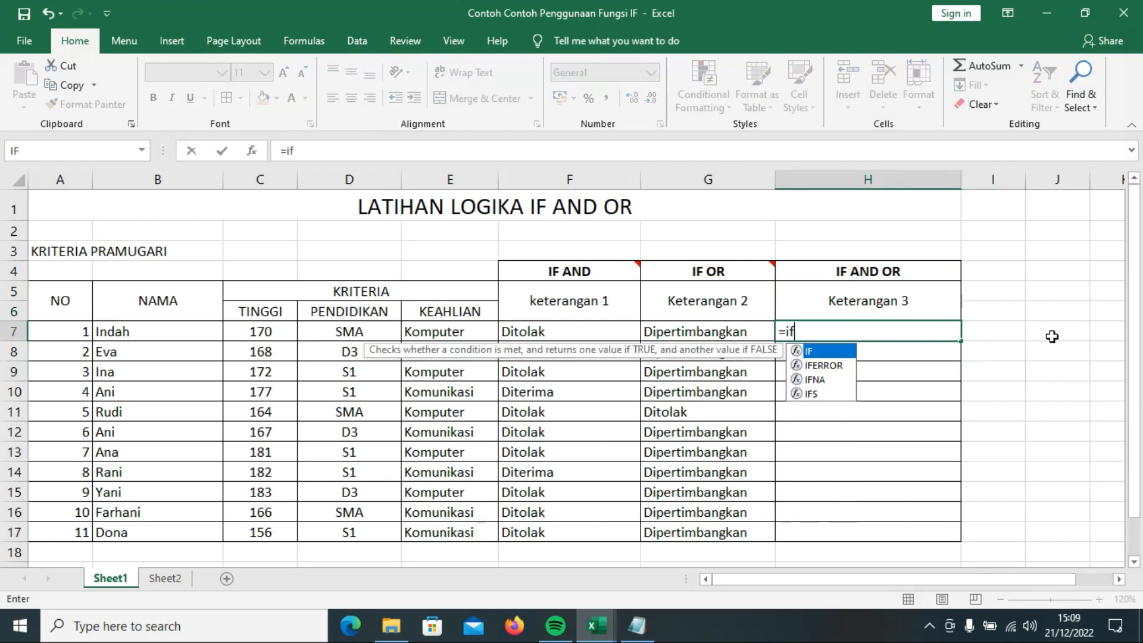
pyautogui.write('(a')
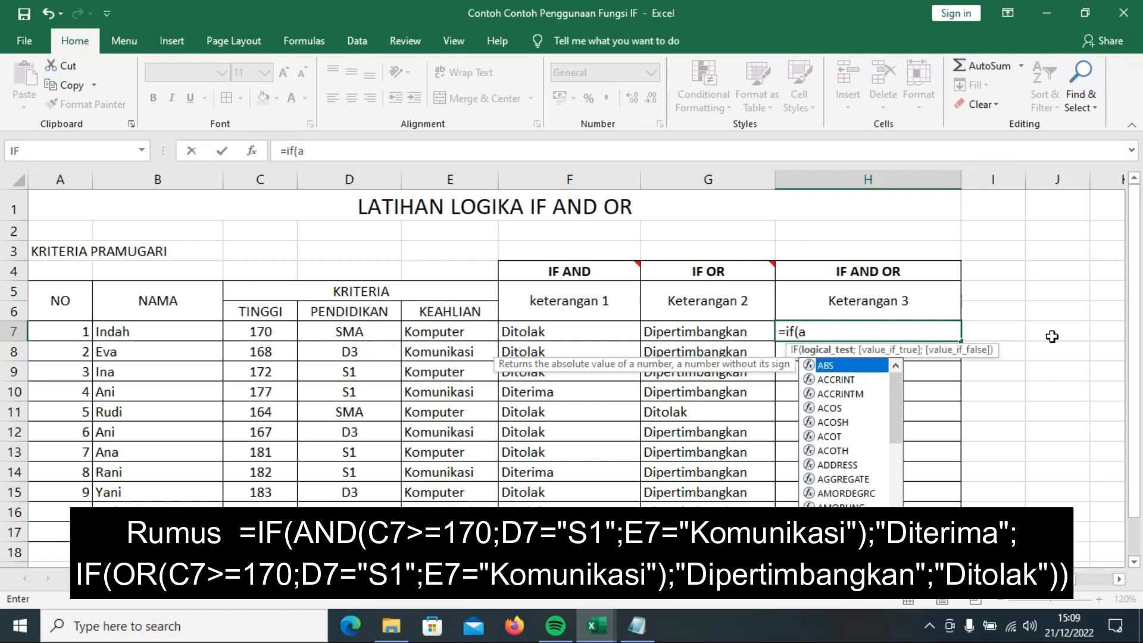
pyautogui.write('nd(')
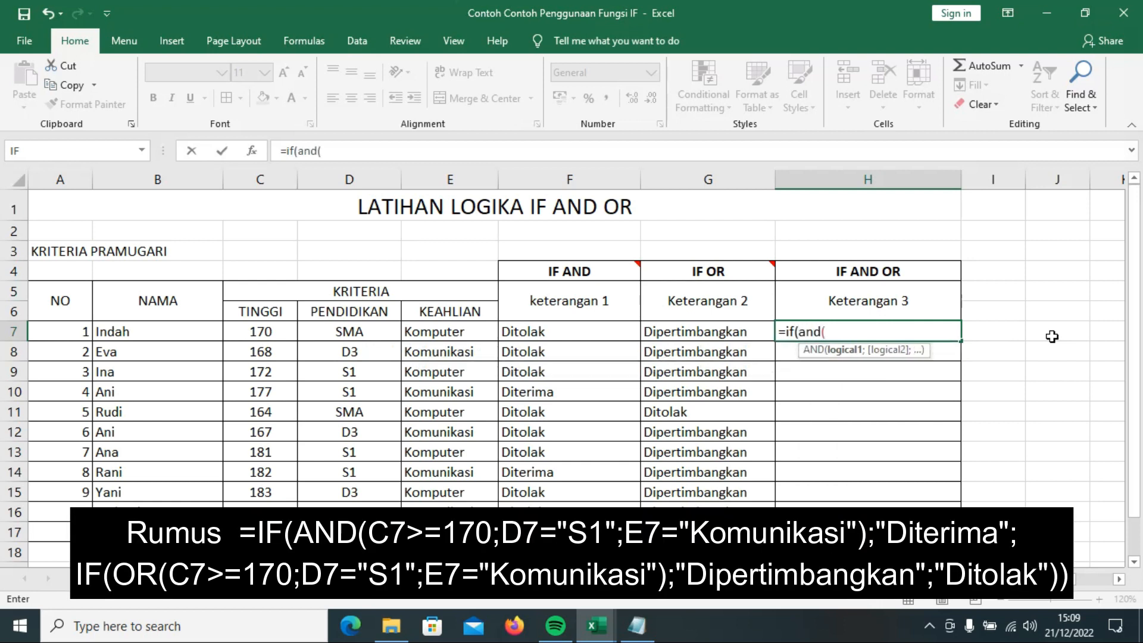
pyautogui.click(277, 332)
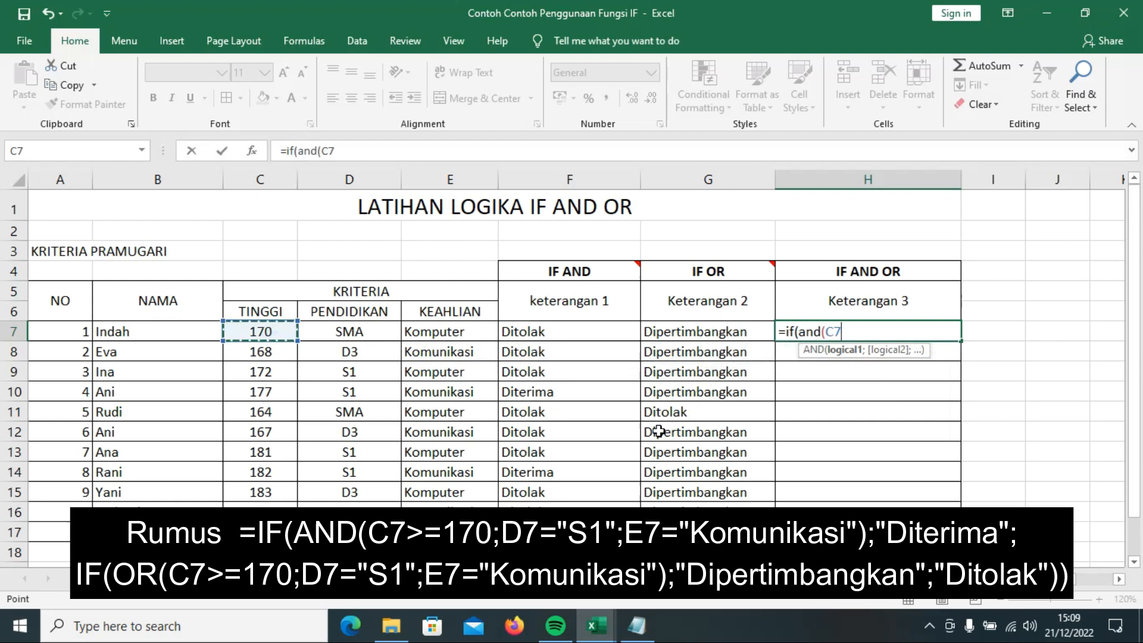
pyautogui.write('>=170;D')
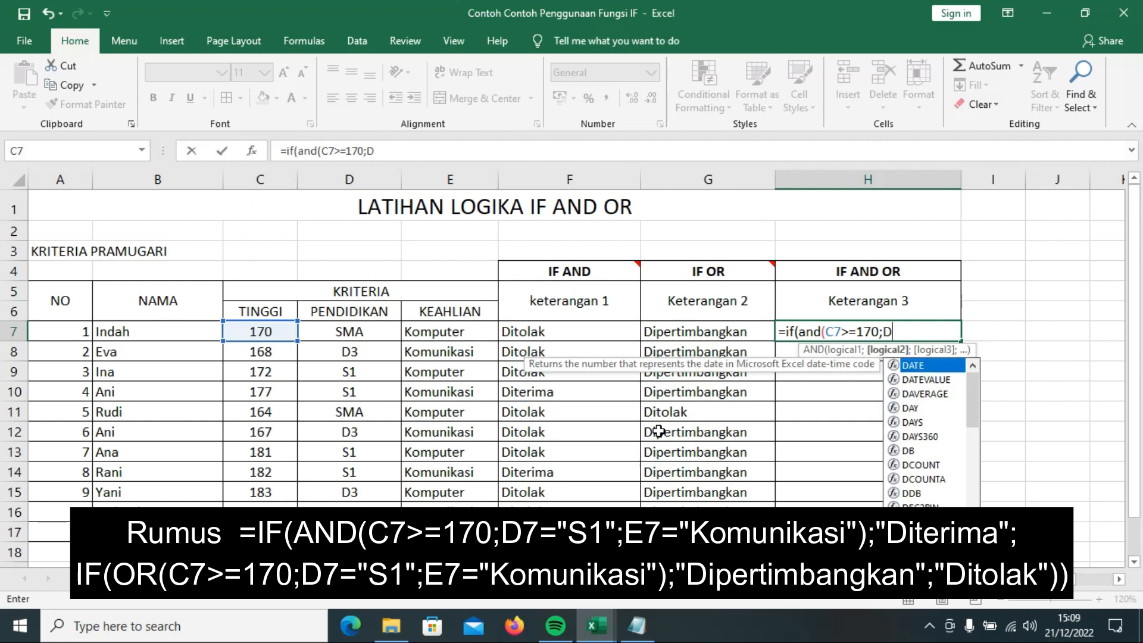
# - Add the conditions D7="S1" and E7="Komunikasi" to the AND test in the H7 formula and close the test
pyautogui.write('7')
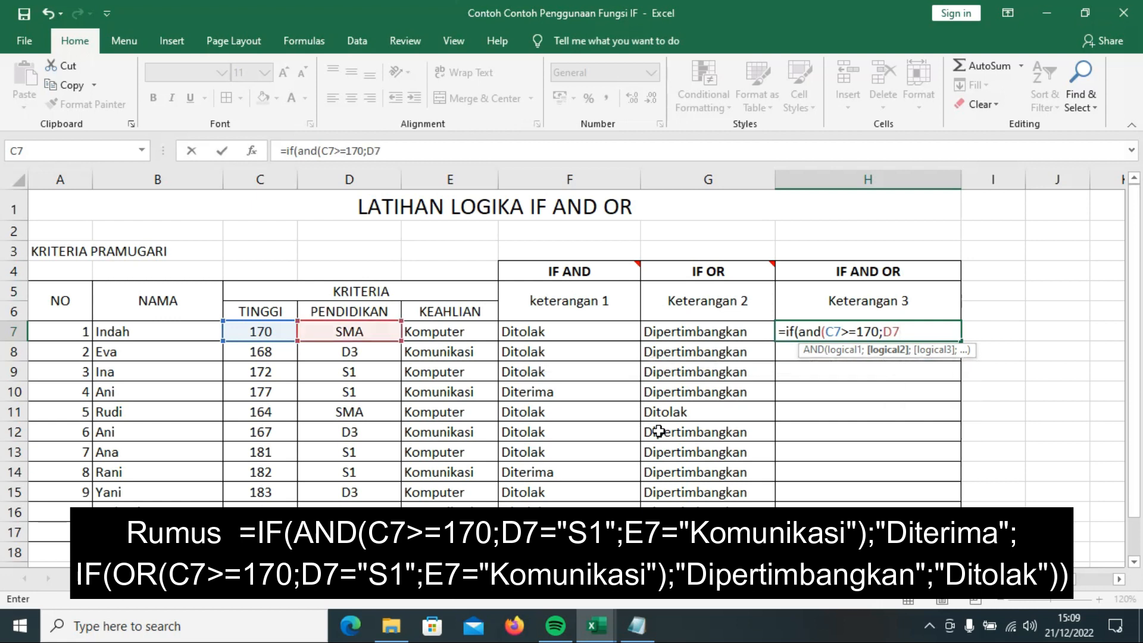
pyautogui.write('="S1";E')
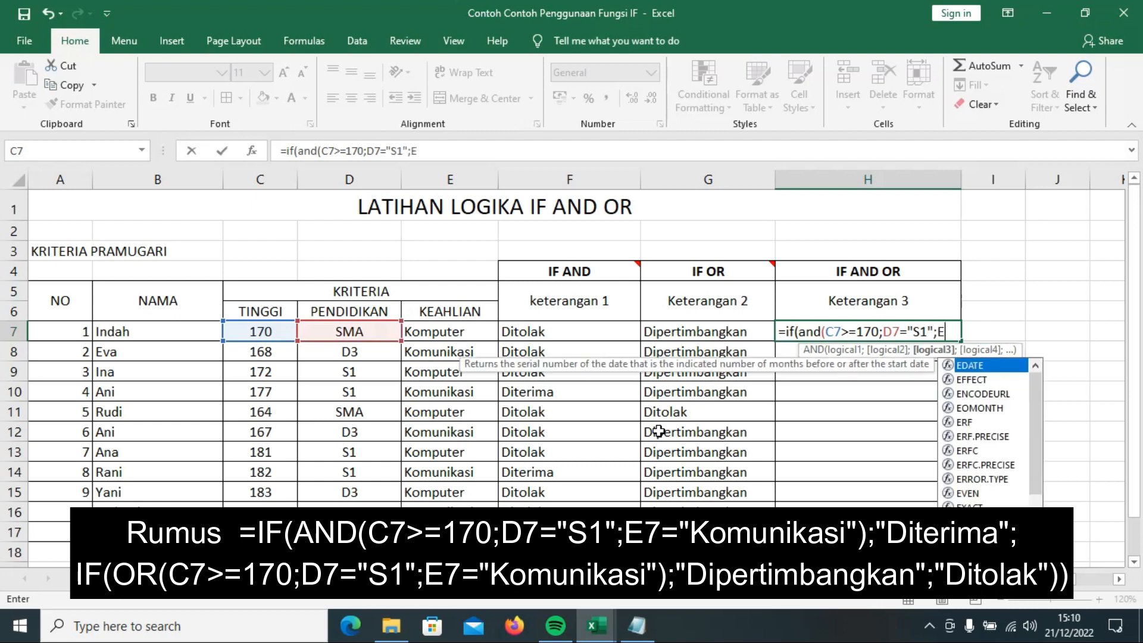
pyautogui.write('7=')
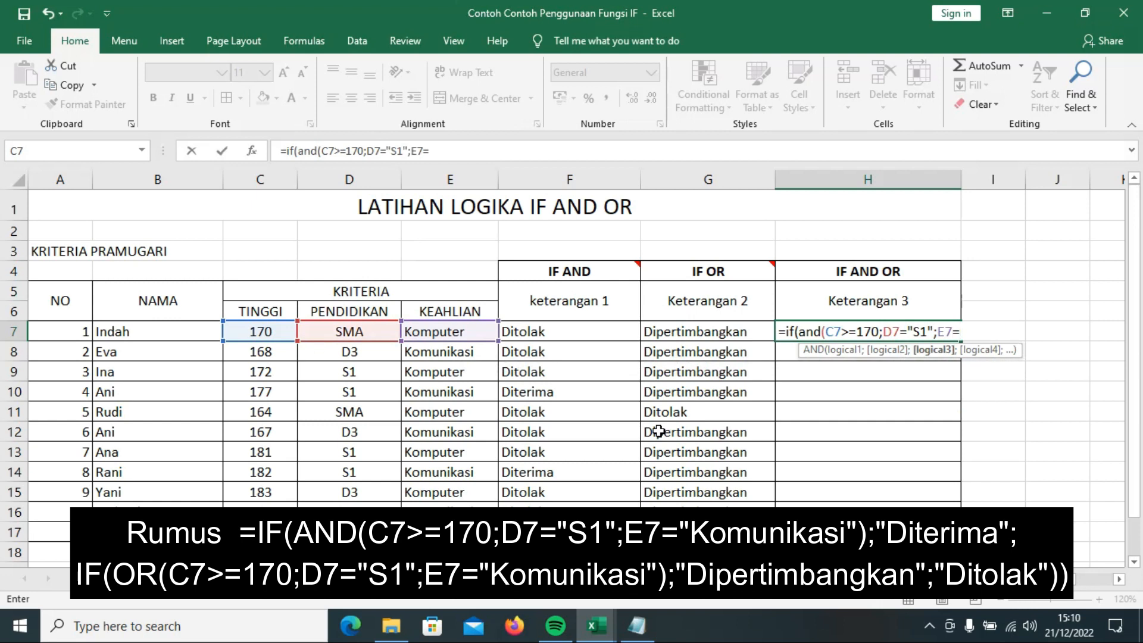
pyautogui.write('"Komunikasi");')
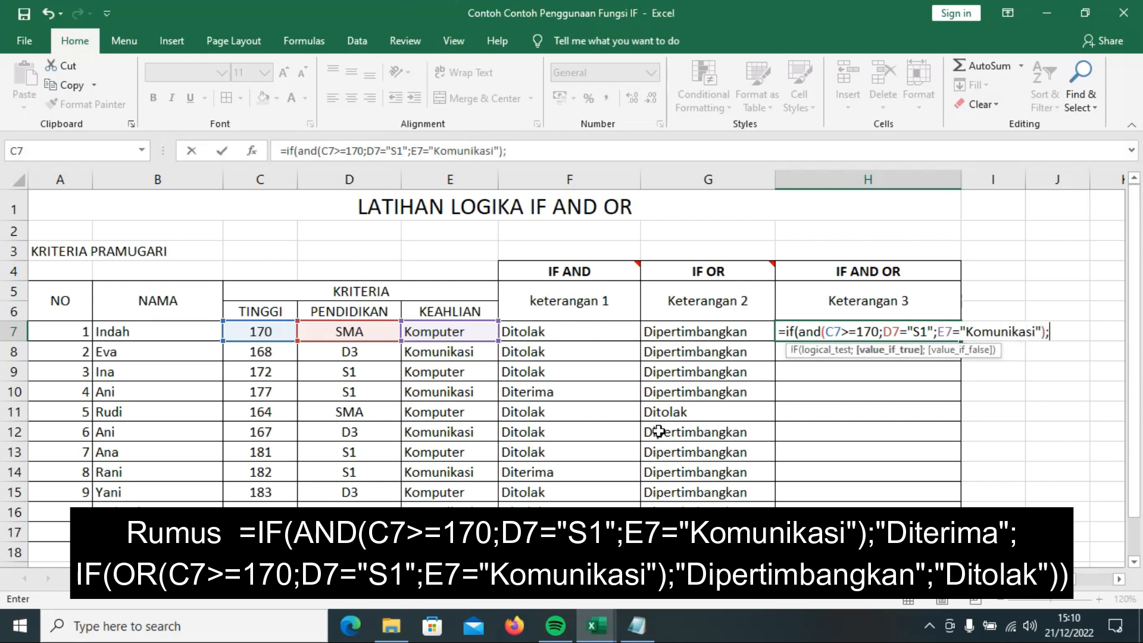
# - Set "Diterima" as the true result in the H7 formula and open a nested IF with an OR test as the false result
pyautogui.write('"Diterima')
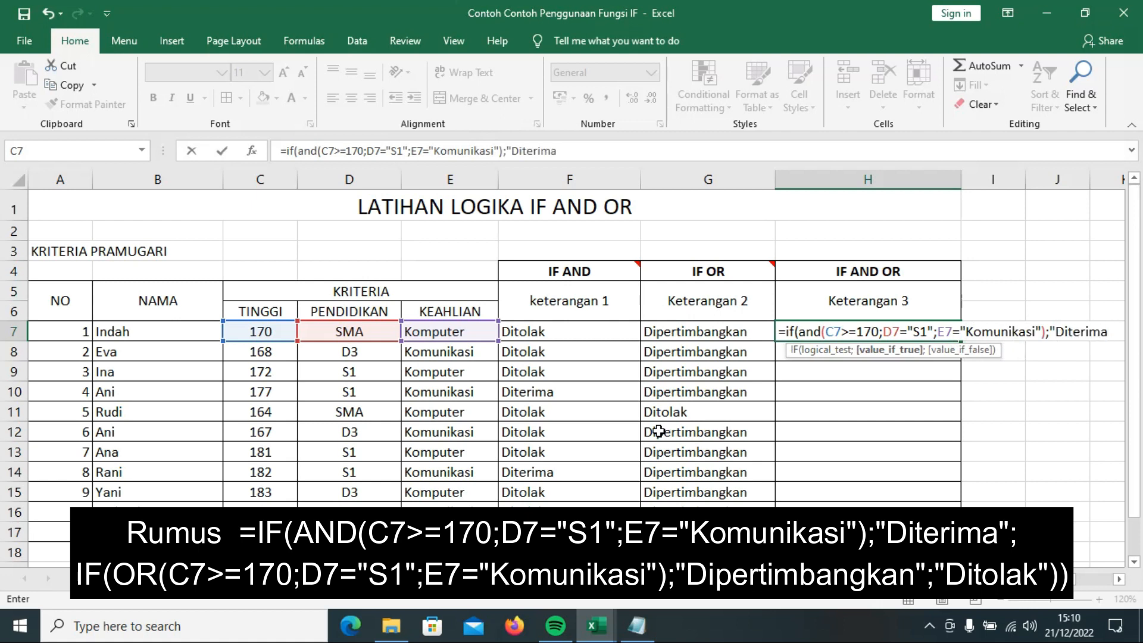
pyautogui.write('";I')
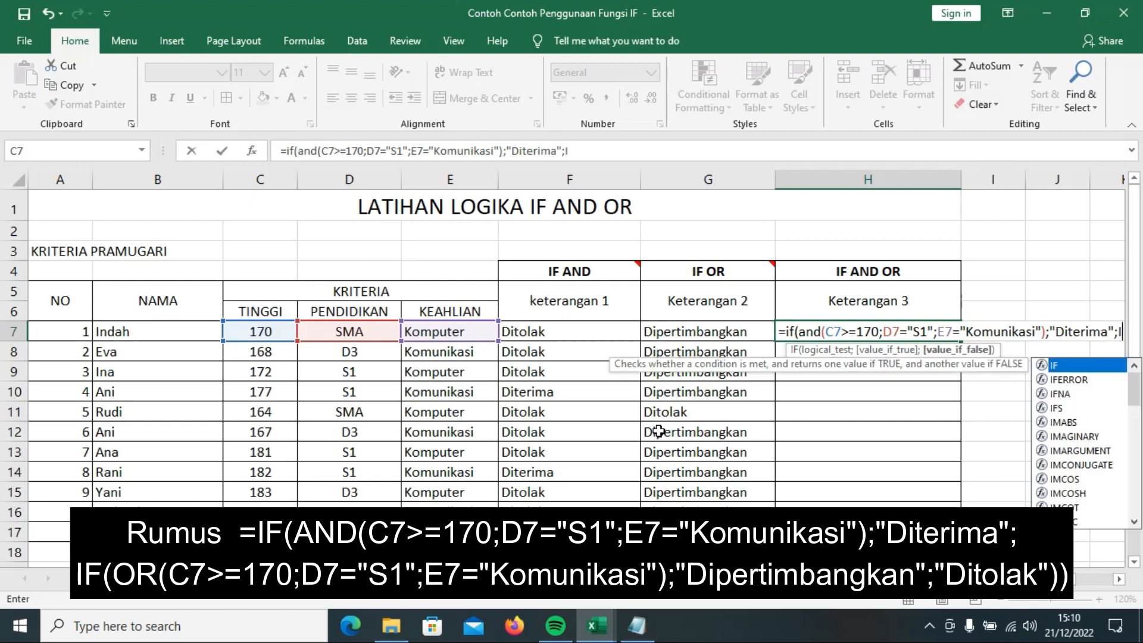
pyautogui.write('F')
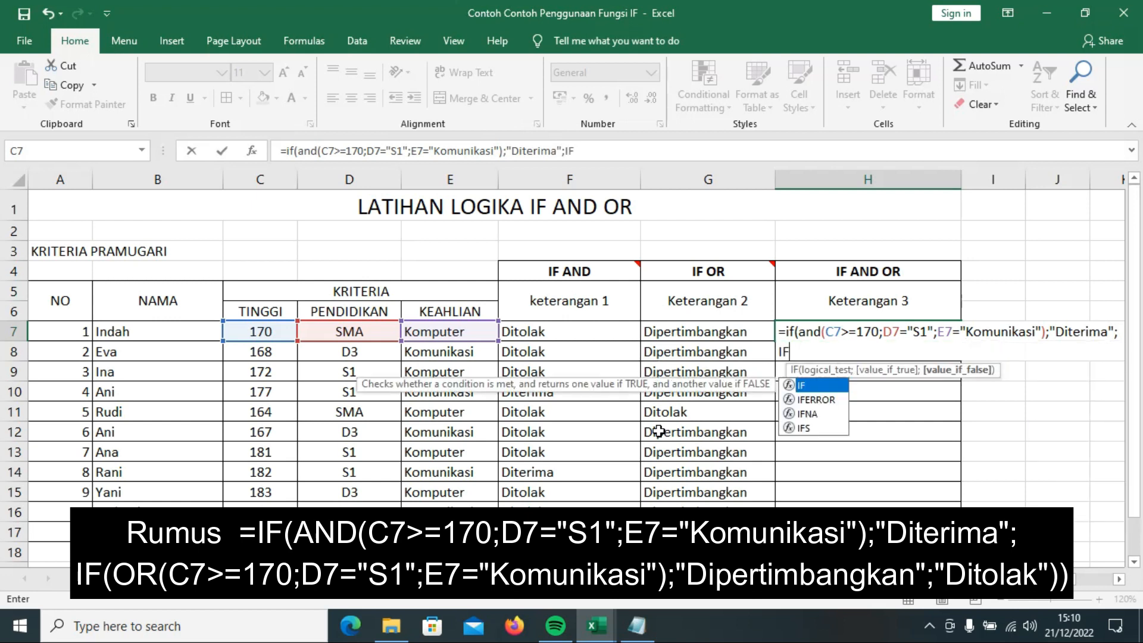
pyautogui.write('(')
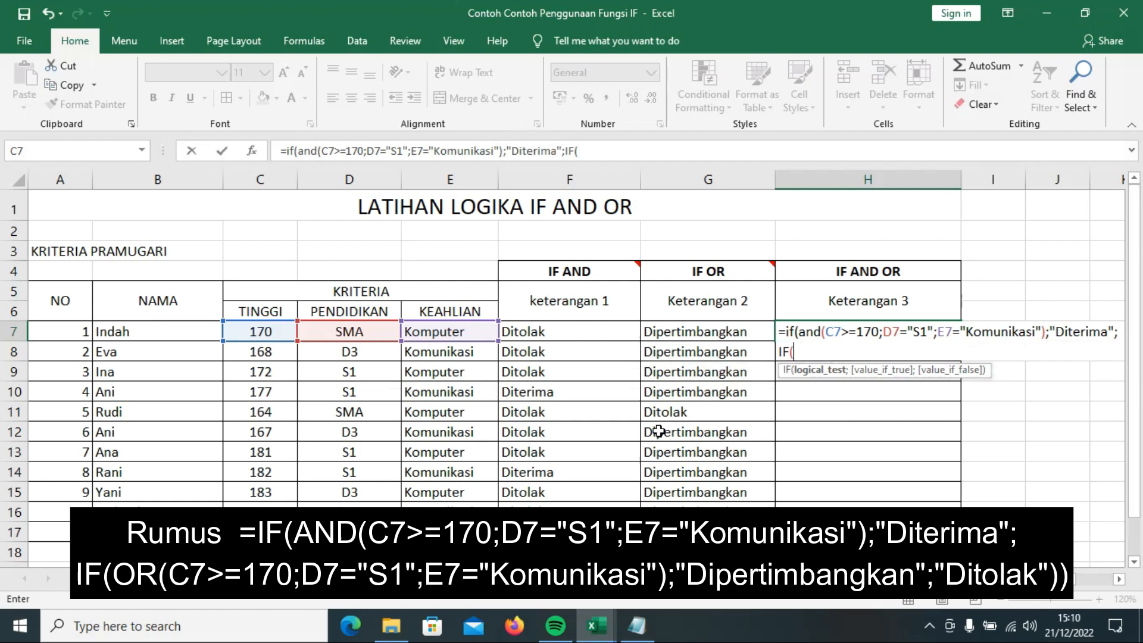
pyautogui.write('or')
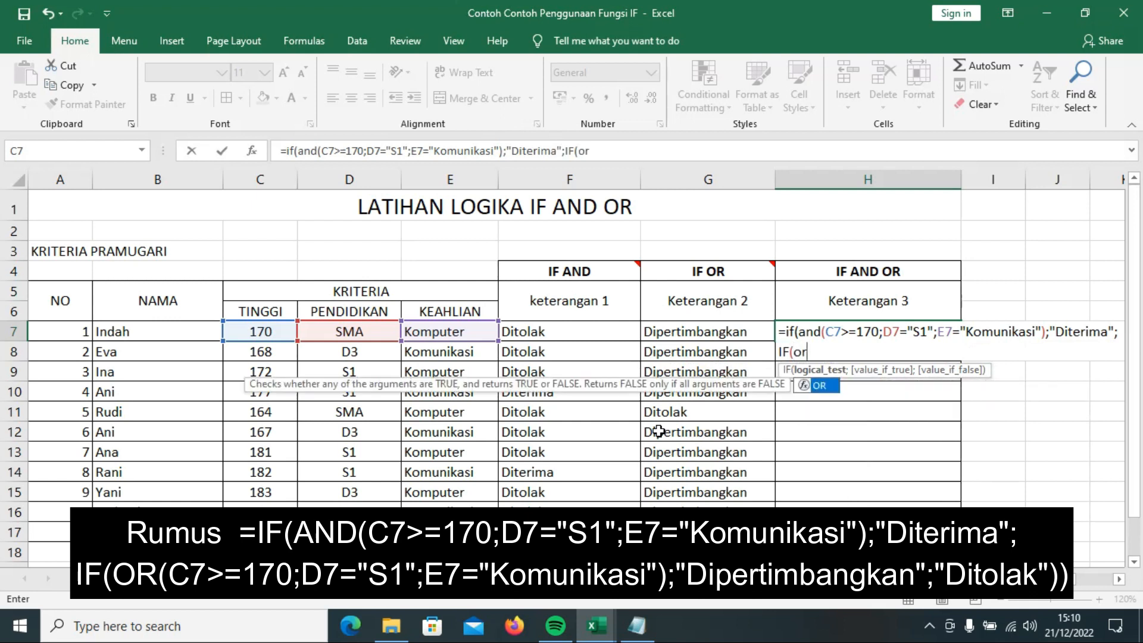
pyautogui.write('(')
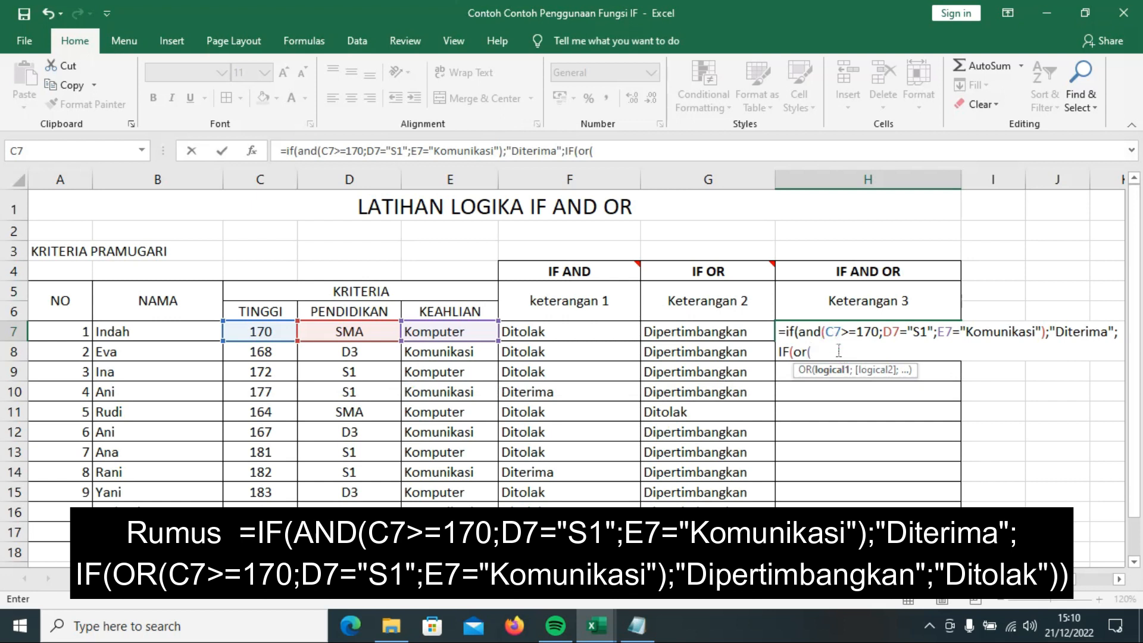
# - Copy the three AND conditions on C7, D7 and E7 into the nested OR test of the H7 formula
pyautogui.moveTo(836, 338); pyautogui.dragTo(1048, 344)
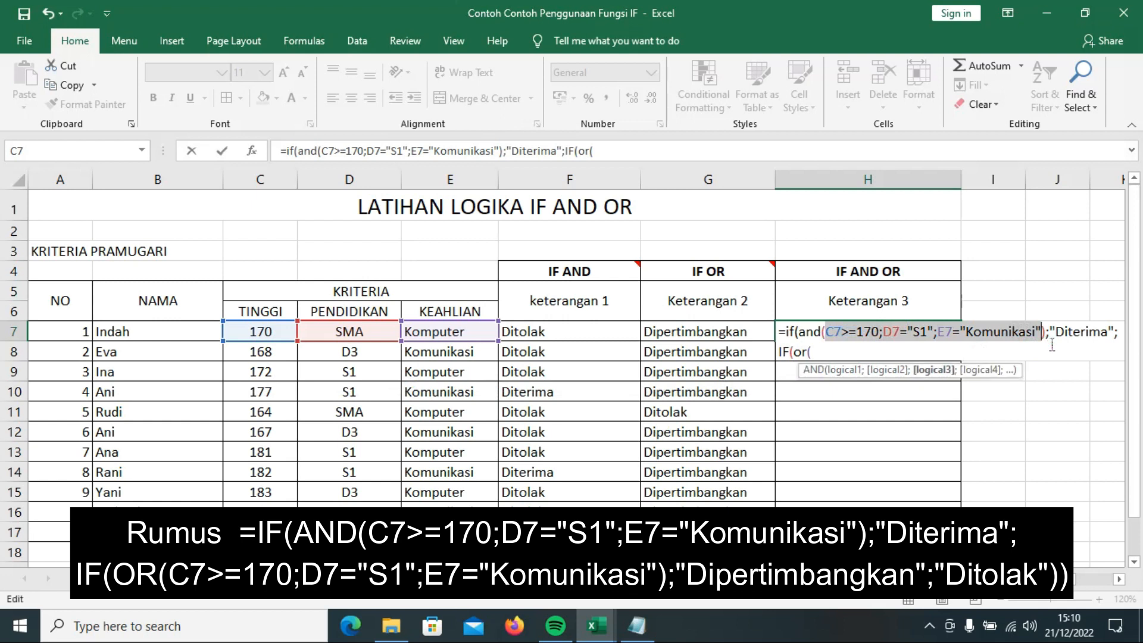
pyautogui.hotkey('ctrl', 'c')
pyautogui.click(828, 352)
pyautogui.hotkey('ctrl', 'v')
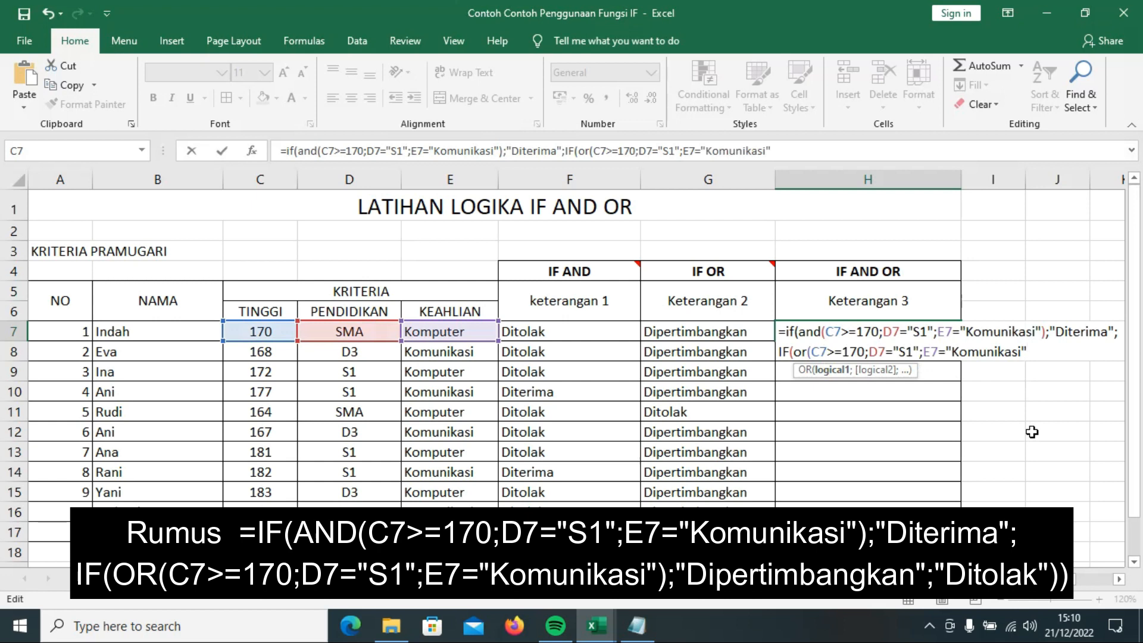
# - Complete the H7 formula so its nested IF returns "Dipertimbangkan" when the OR test is true and "Ditolak" when false
pyautogui.write('); "Di')
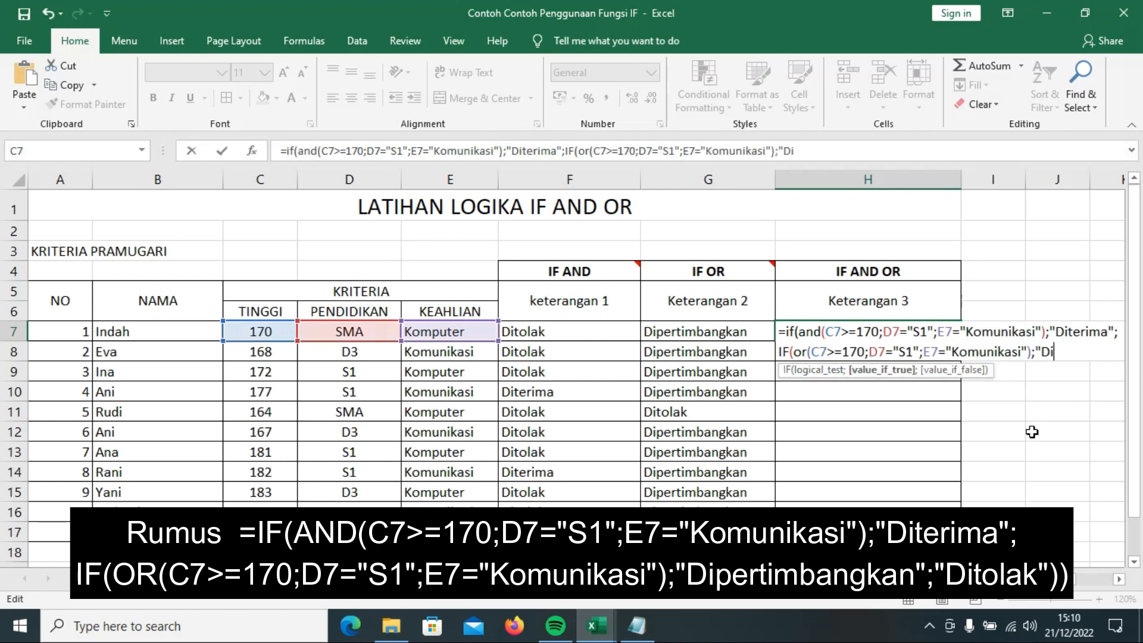
pyautogui.write('pertimbang')
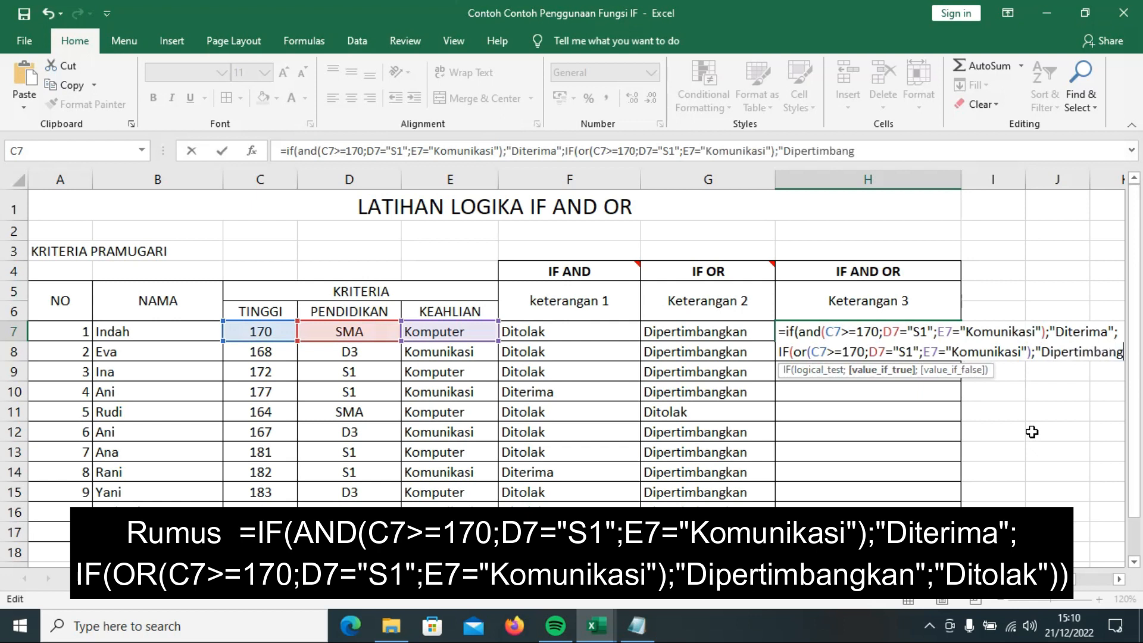
pyautogui.write('kan')
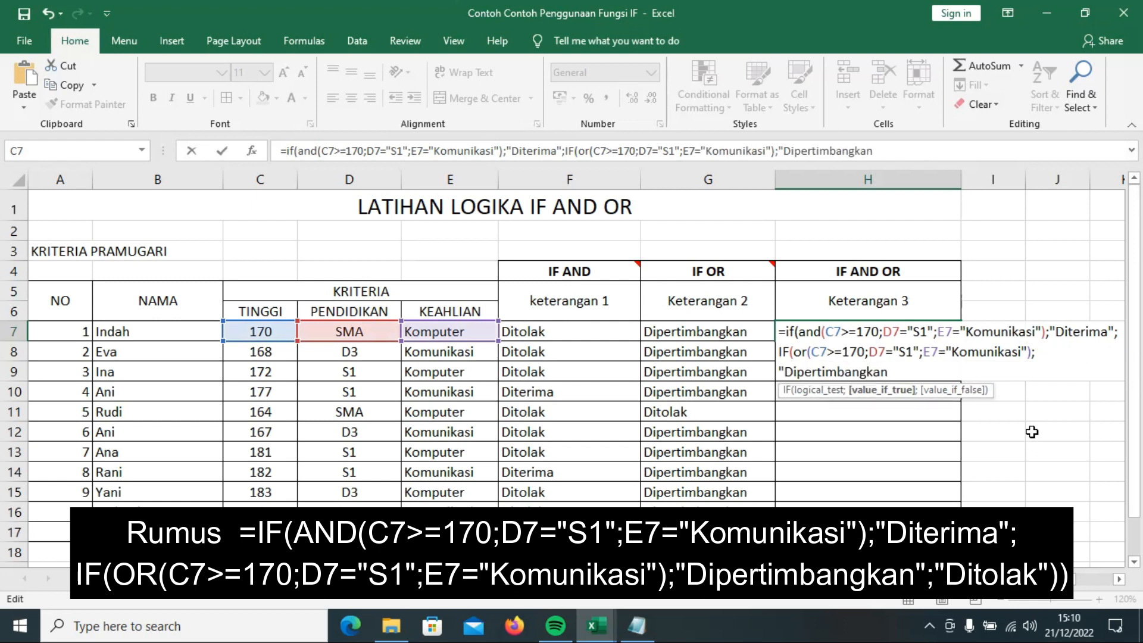
pyautogui.write('";')
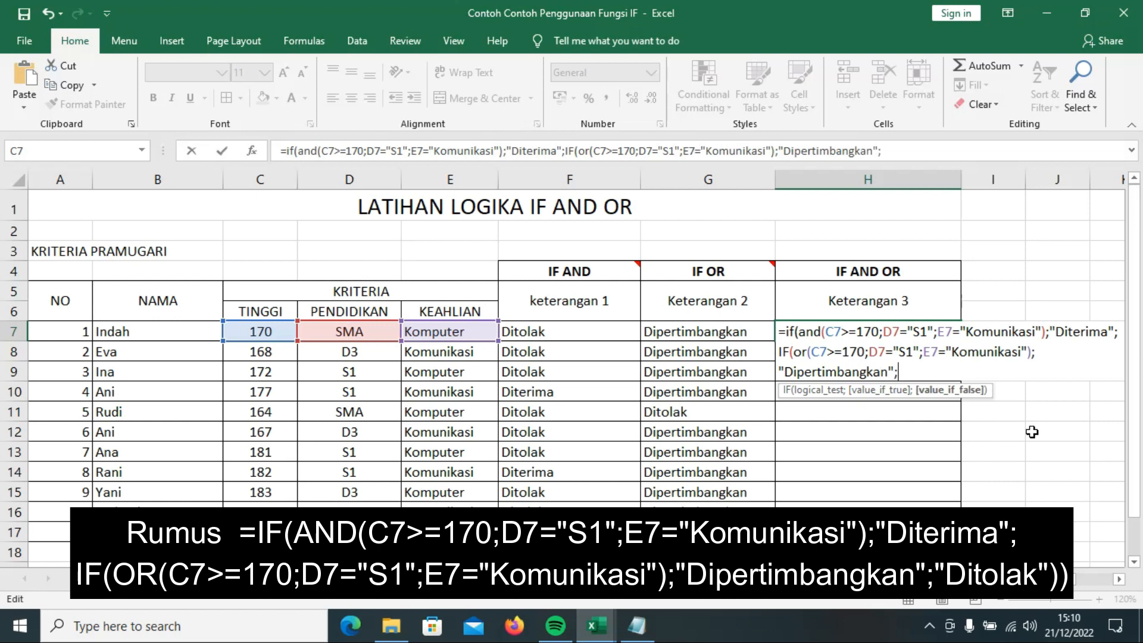
pyautogui.write('"Ditolak')
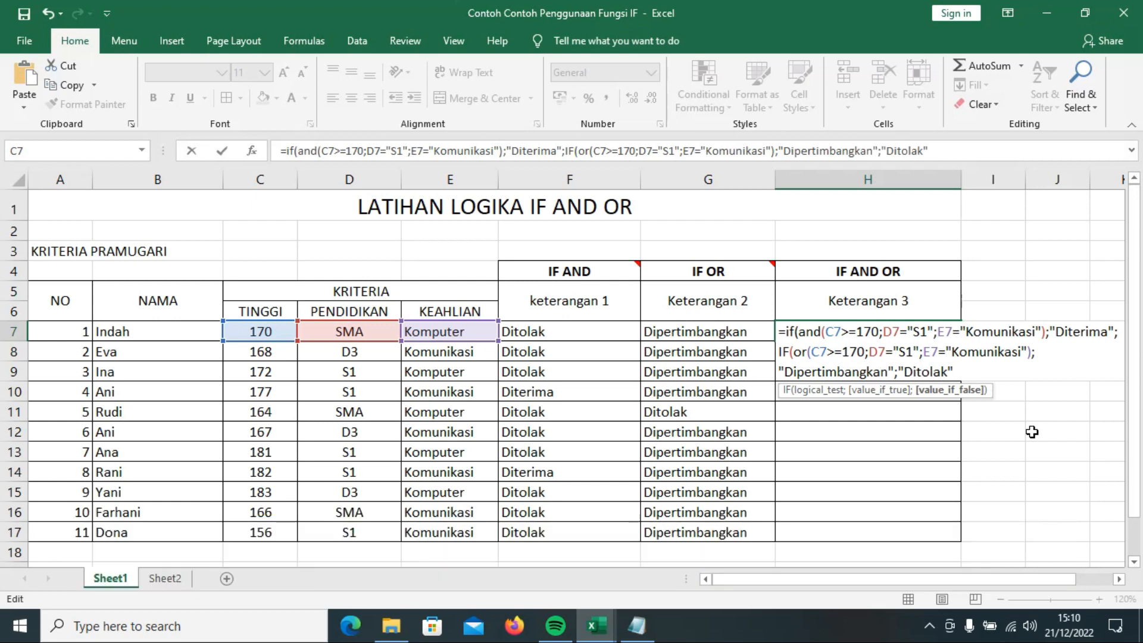
pyautogui.write('))')
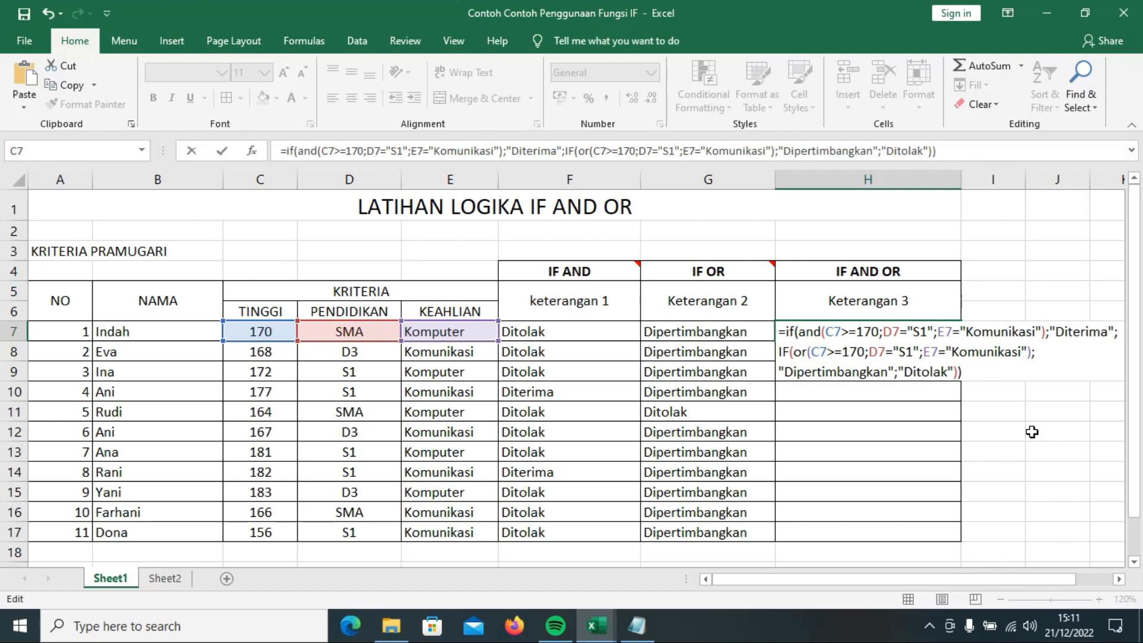
pyautogui.press('Return')
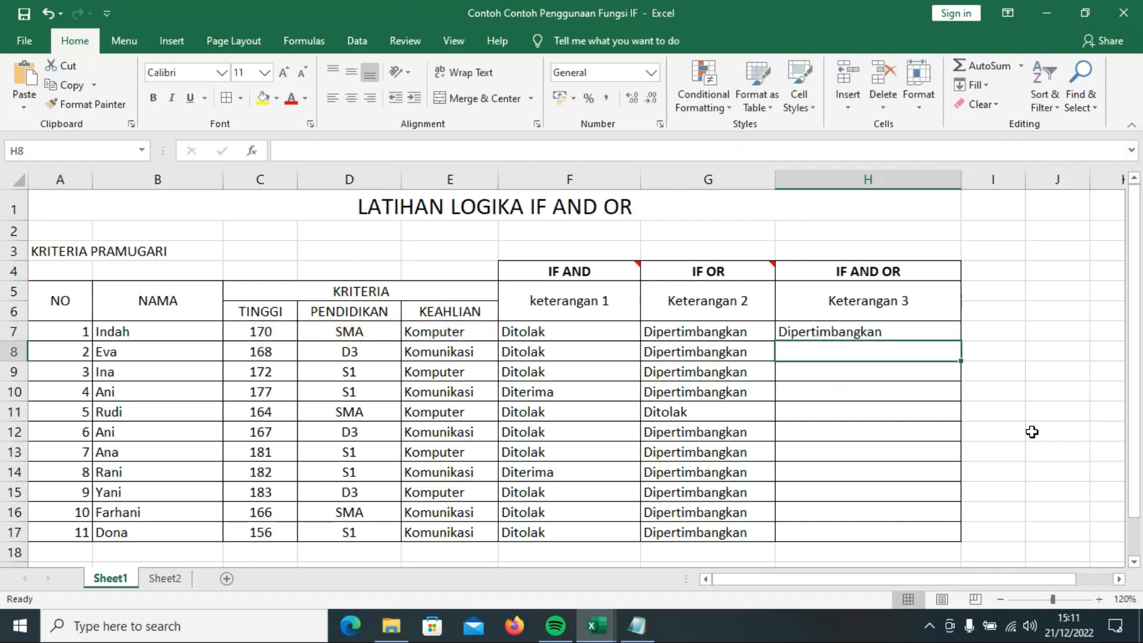
# - Fill the H7 formula down the Keterangan 3 column through H17
pyautogui.click(862, 333)
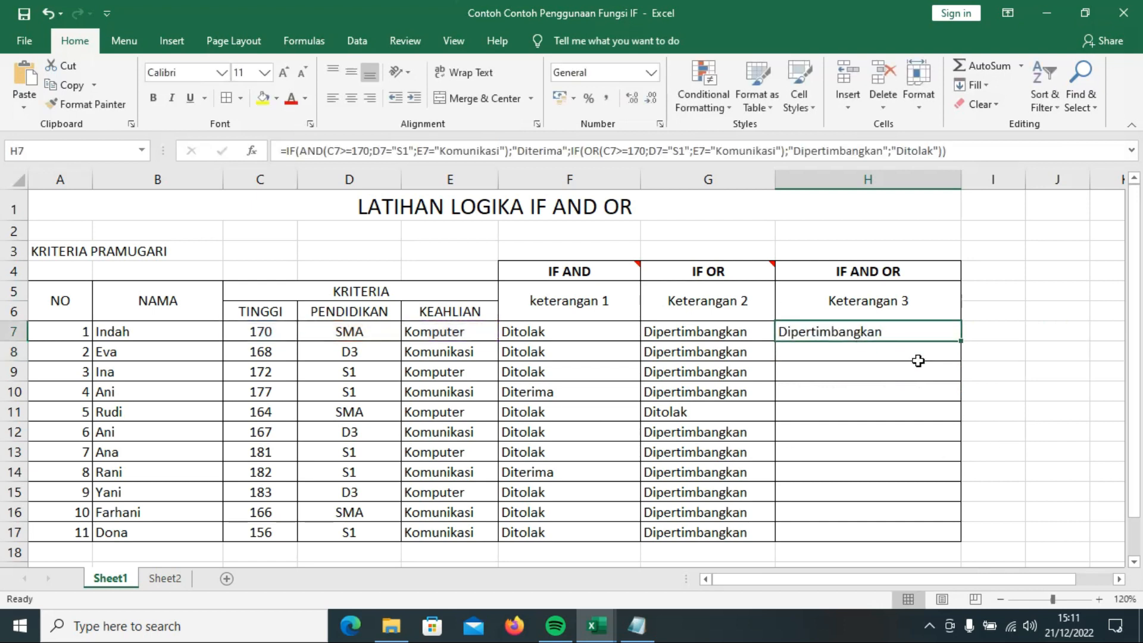
pyautogui.moveTo(962, 342); pyautogui.dragTo(969, 550)
pyautogui.click(1010, 456)
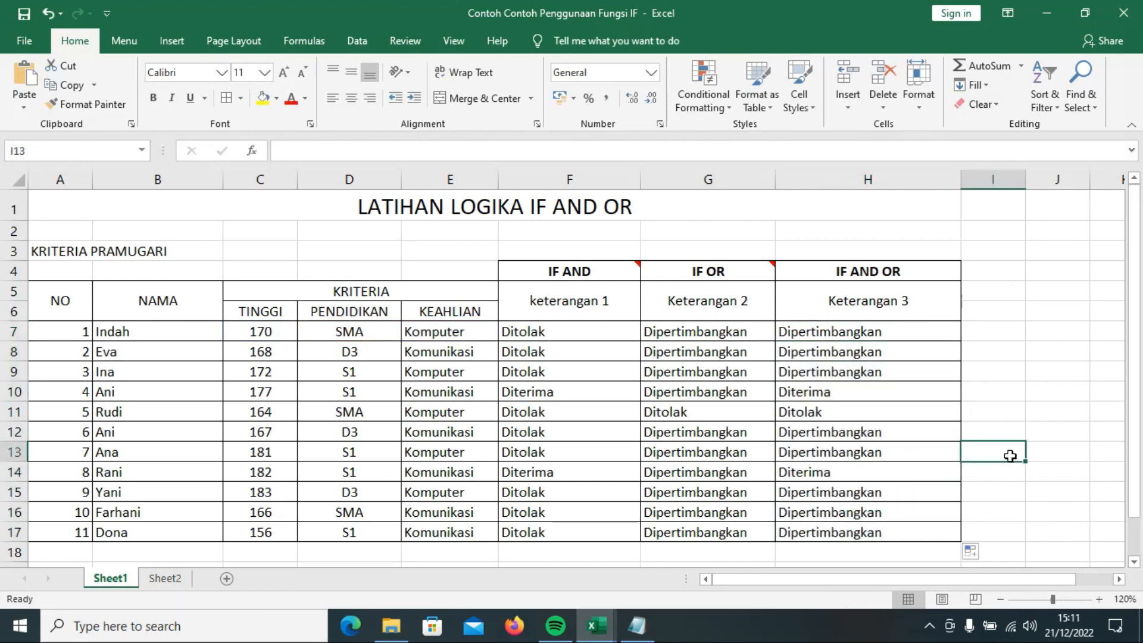
# - Examine the Keterangan 3 results in H7:H17 and compare them with the Keterangan 2 and keterangan 1 columns
pyautogui.click(841, 397)
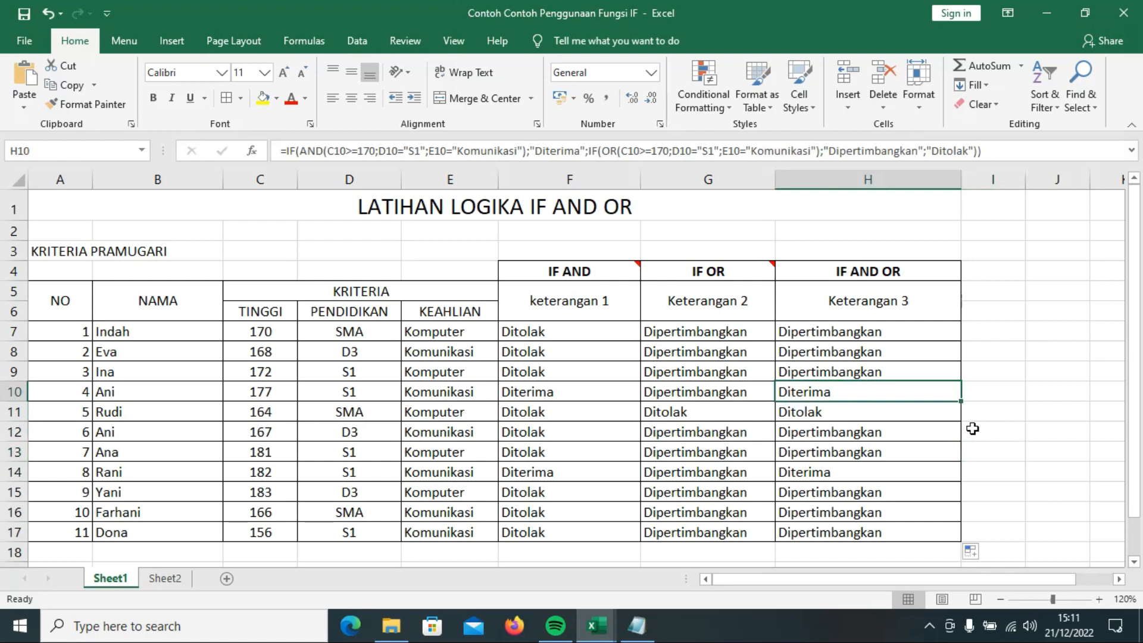
pyautogui.click(881, 497)
pyautogui.click(806, 412)
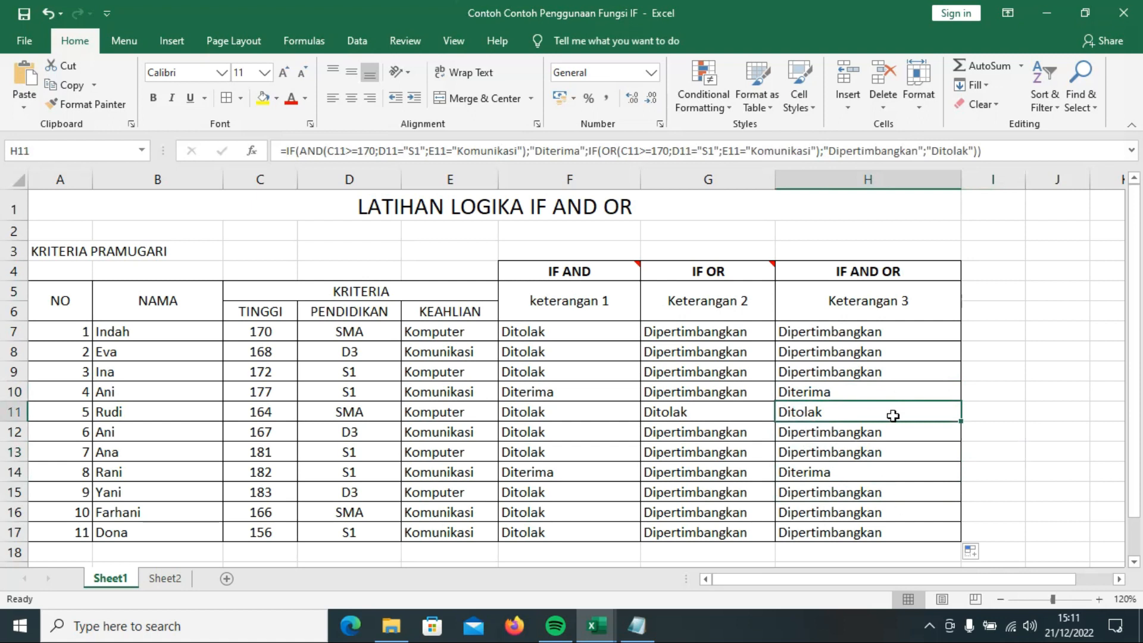
pyautogui.click(868, 305)
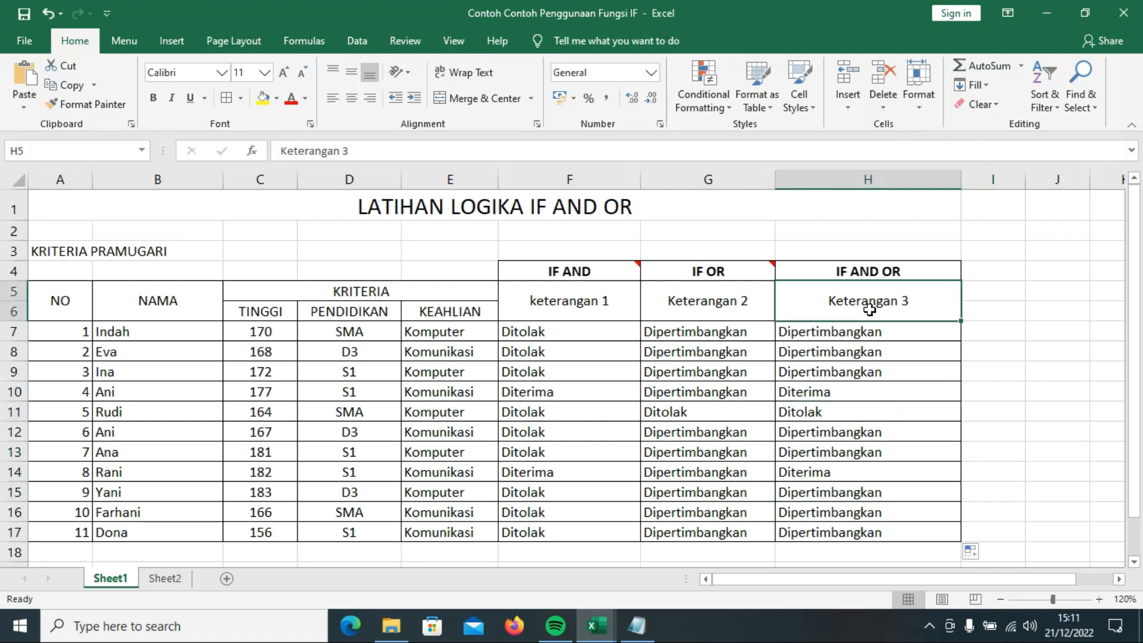
pyautogui.click(892, 440)
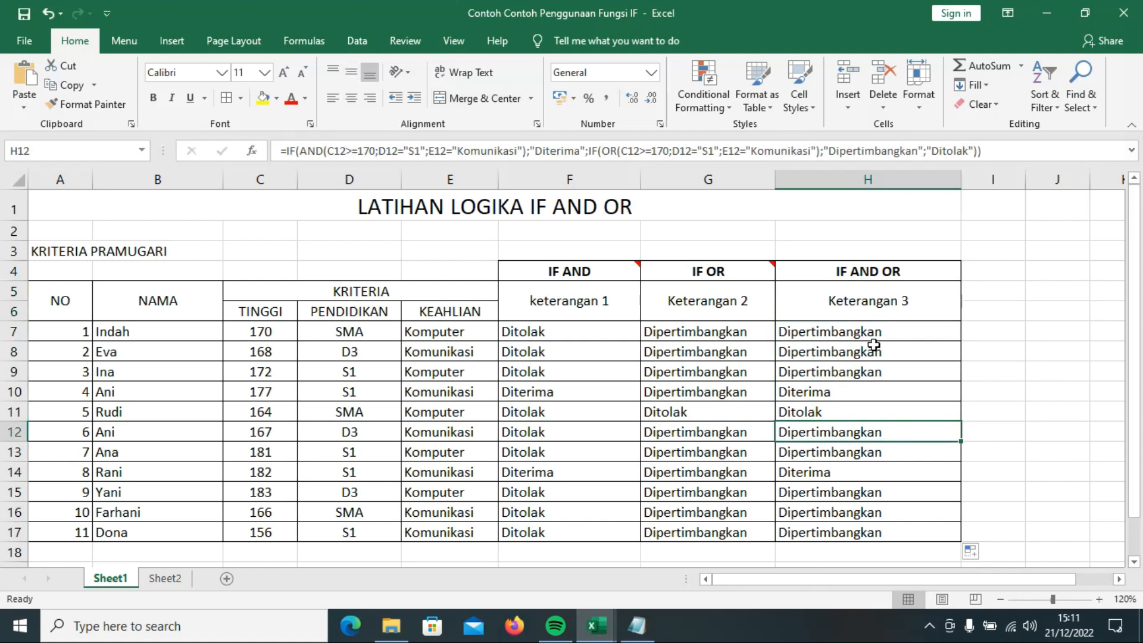
pyautogui.moveTo(873, 338); pyautogui.dragTo(874, 534)
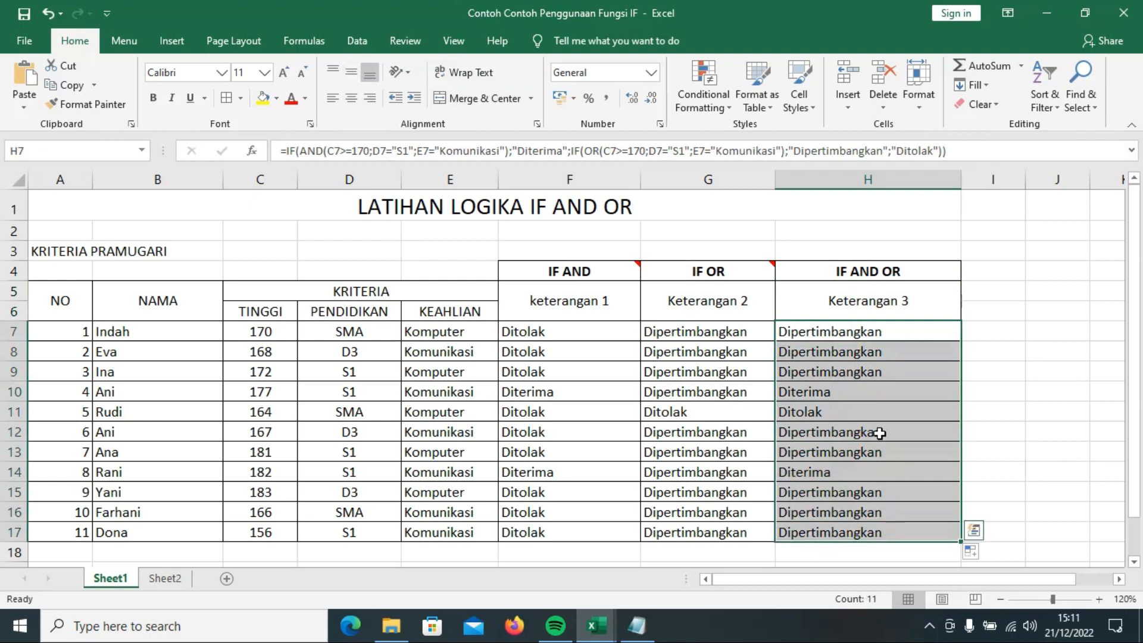
pyautogui.moveTo(690, 341); pyautogui.dragTo(690, 538)
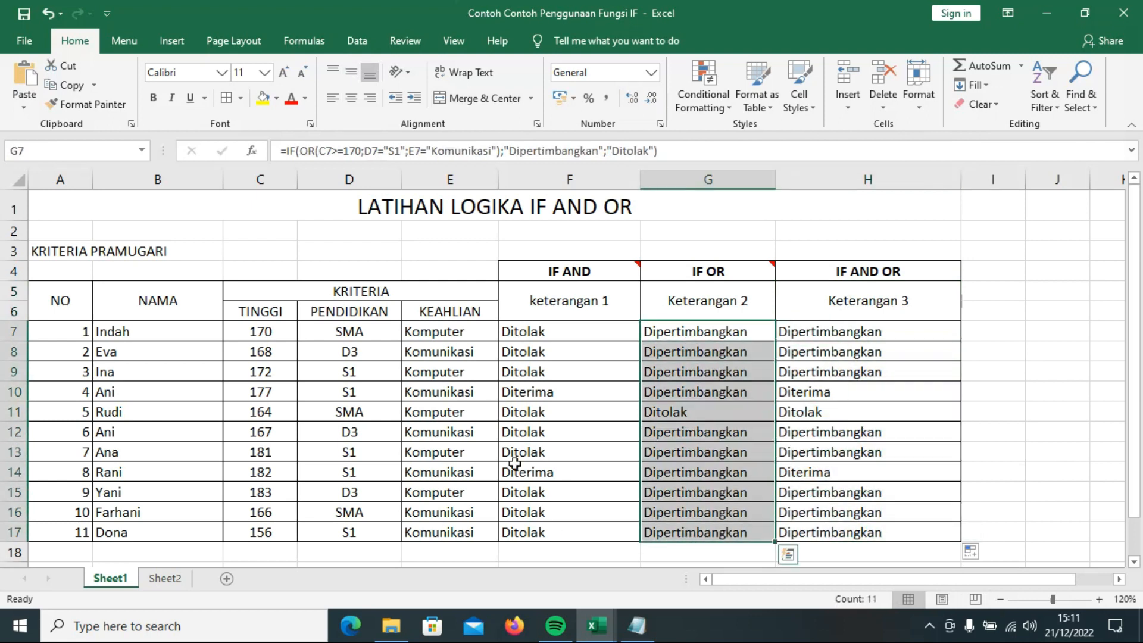
pyautogui.moveTo(563, 339); pyautogui.dragTo(563, 538)
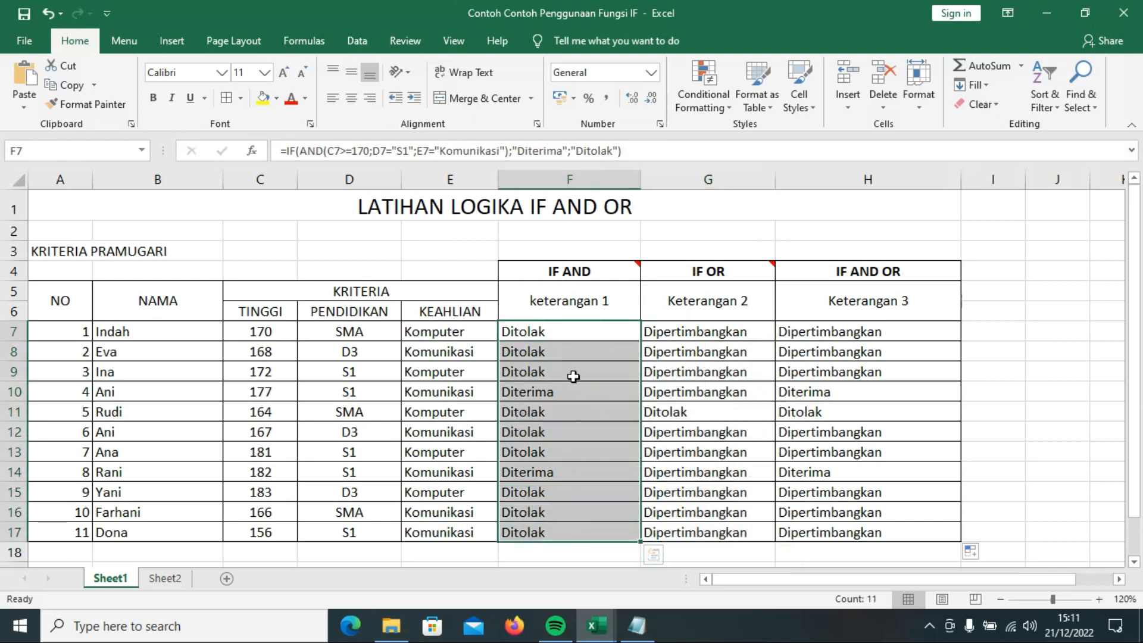
pyautogui.click(938, 329)
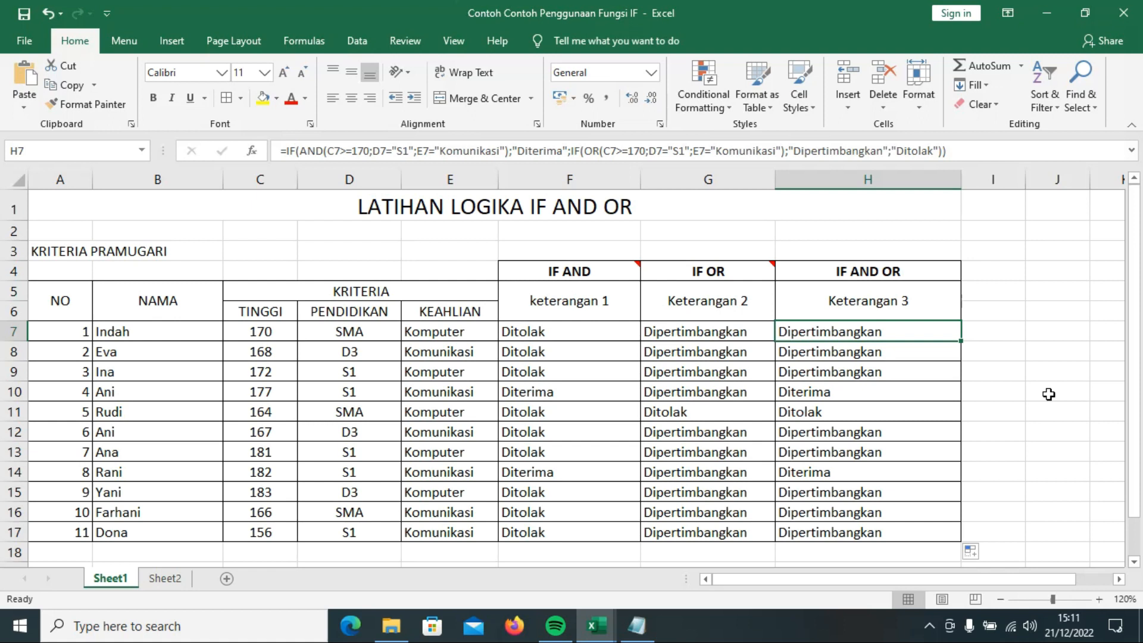
pyautogui.click(1046, 340)
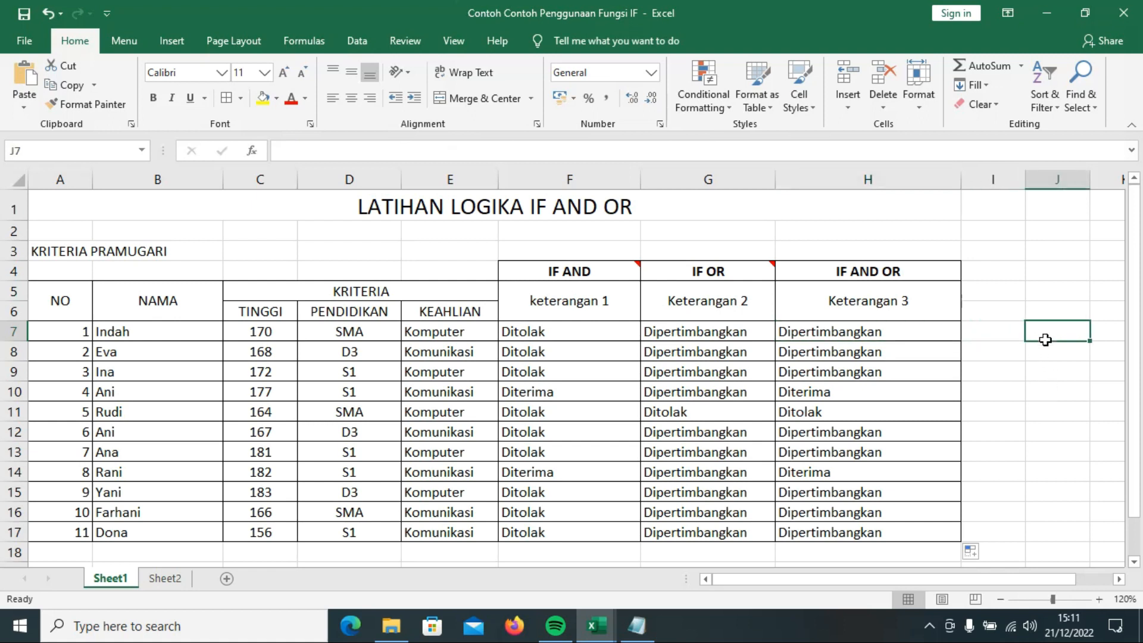
pyautogui.moveTo(637, 625)
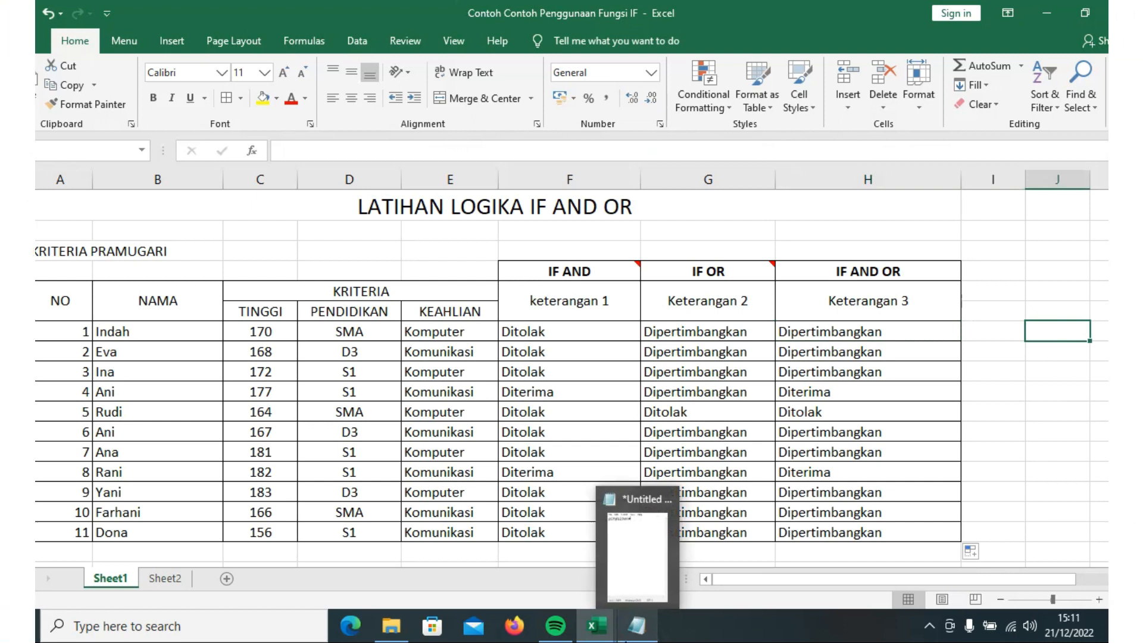